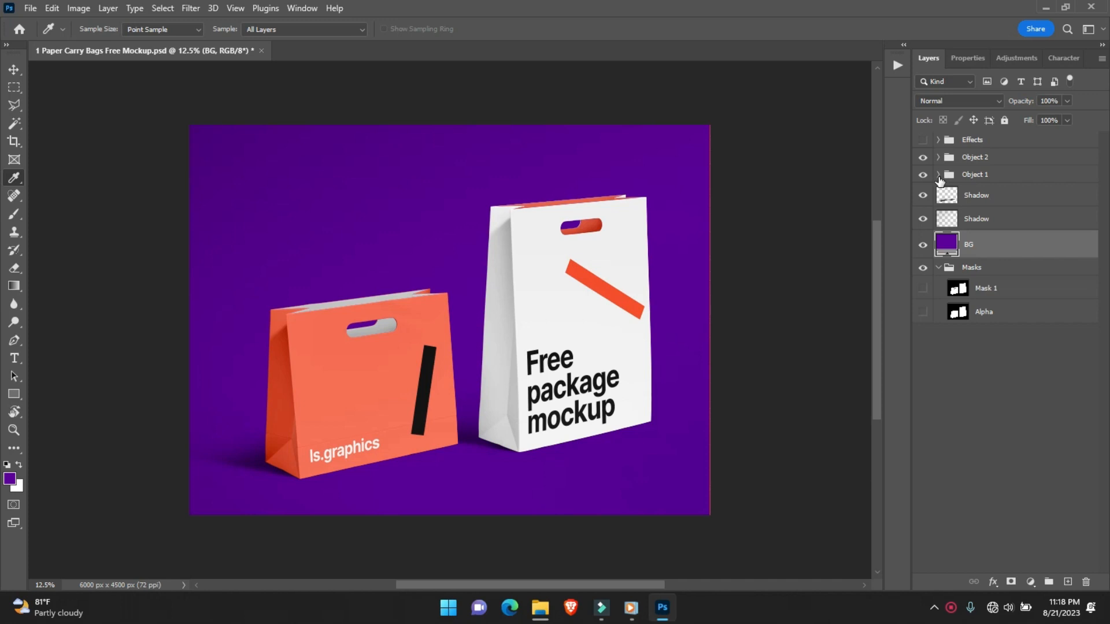
Open the Change This (357x289) smart object in the Object 1 group and hide its original artwork layer
{"action": "left_click", "coordinate": [938, 175]}
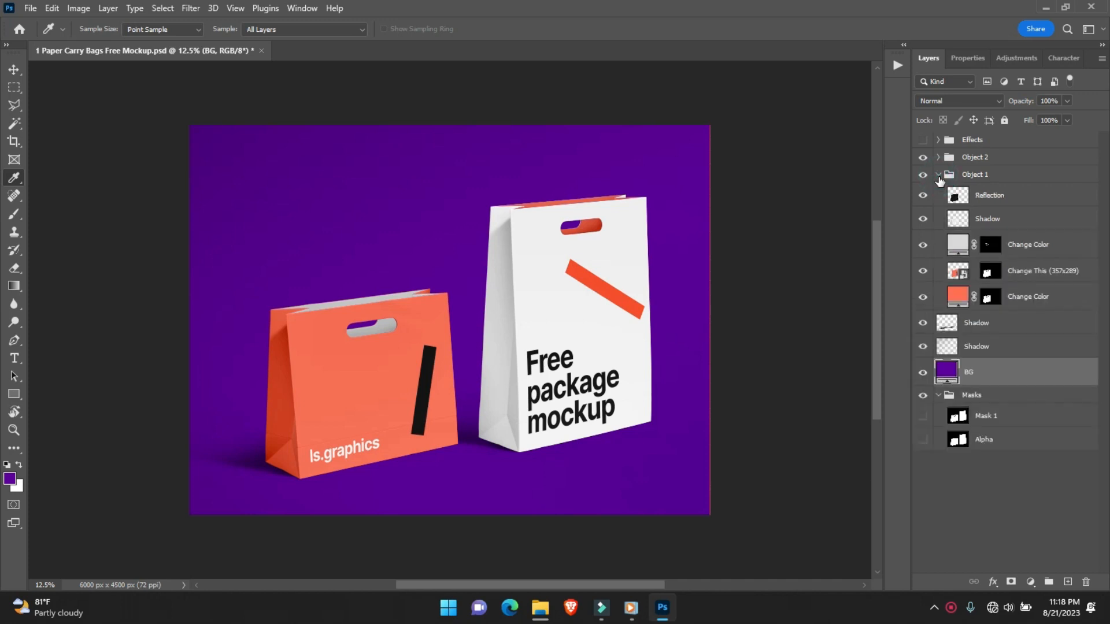
{"action": "left_click", "coordinate": [963, 276]}
{"action": "double_click", "coordinate": [963, 274]}
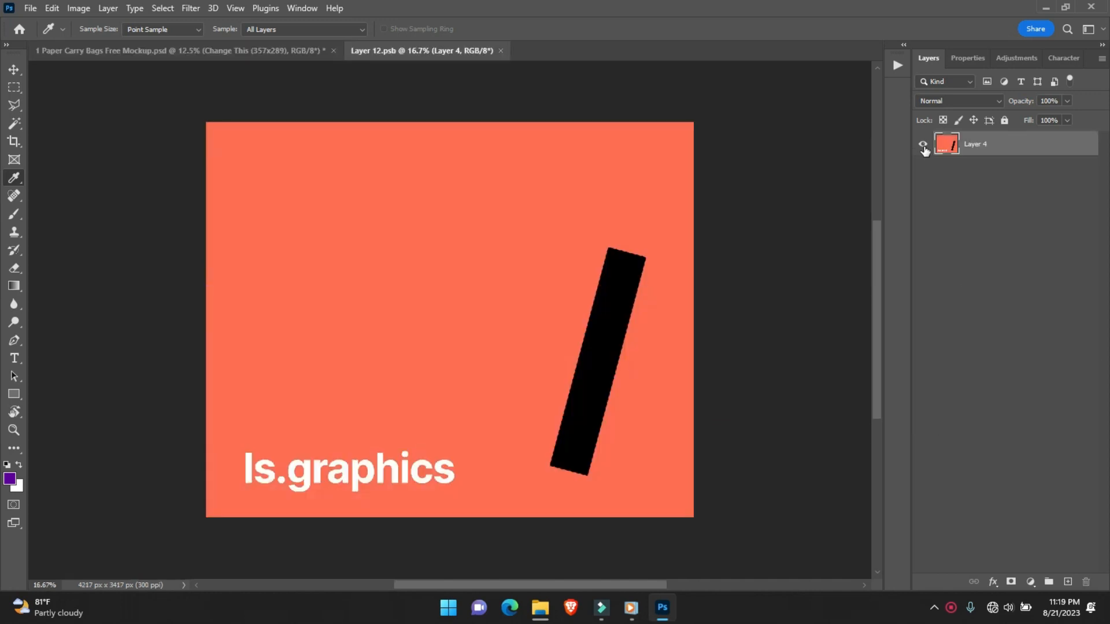
{"action": "left_click", "coordinate": [923, 144]}
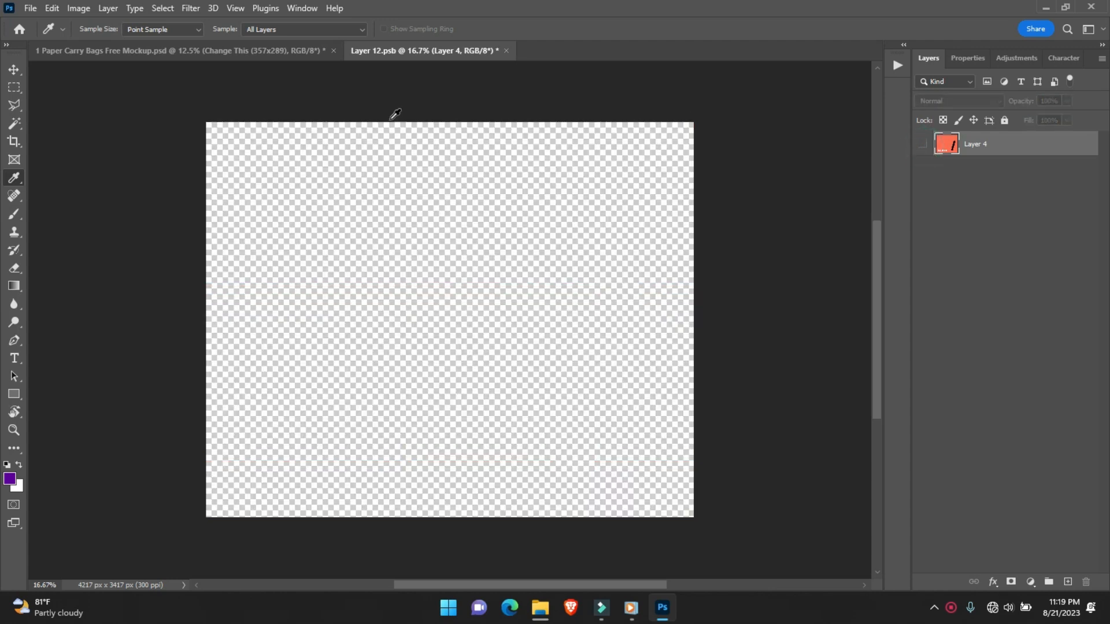
Place logo 2-01 as an embedded image, shrink it into the canvas's lower-left corner, and save the artwork back to the bag mockup
{"action": "left_click", "coordinate": [31, 8]}
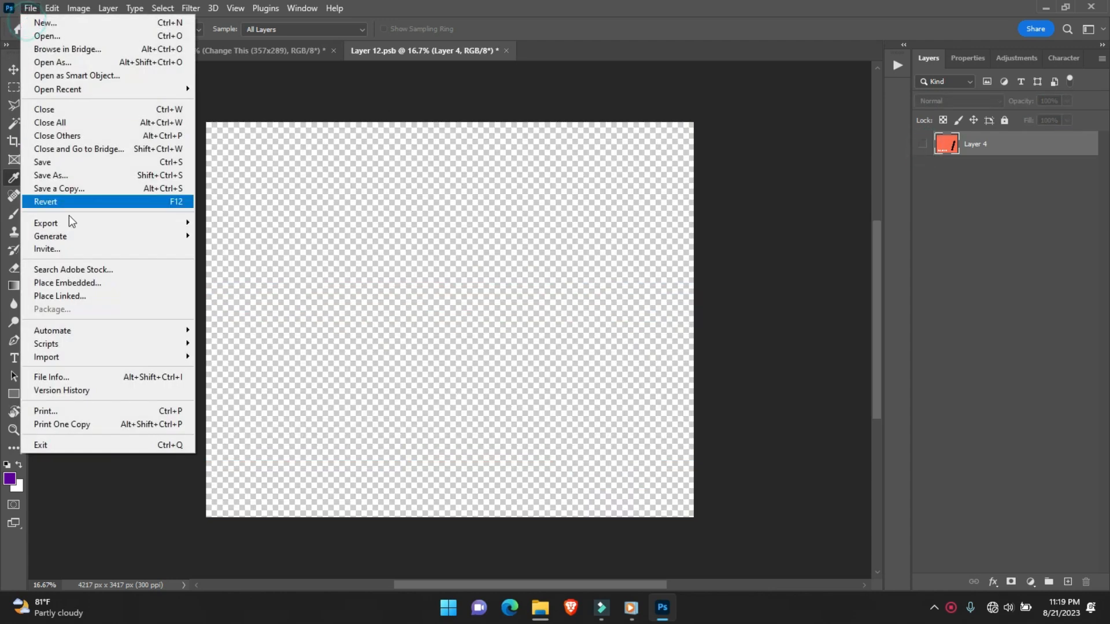
{"action": "left_click", "coordinate": [71, 283]}
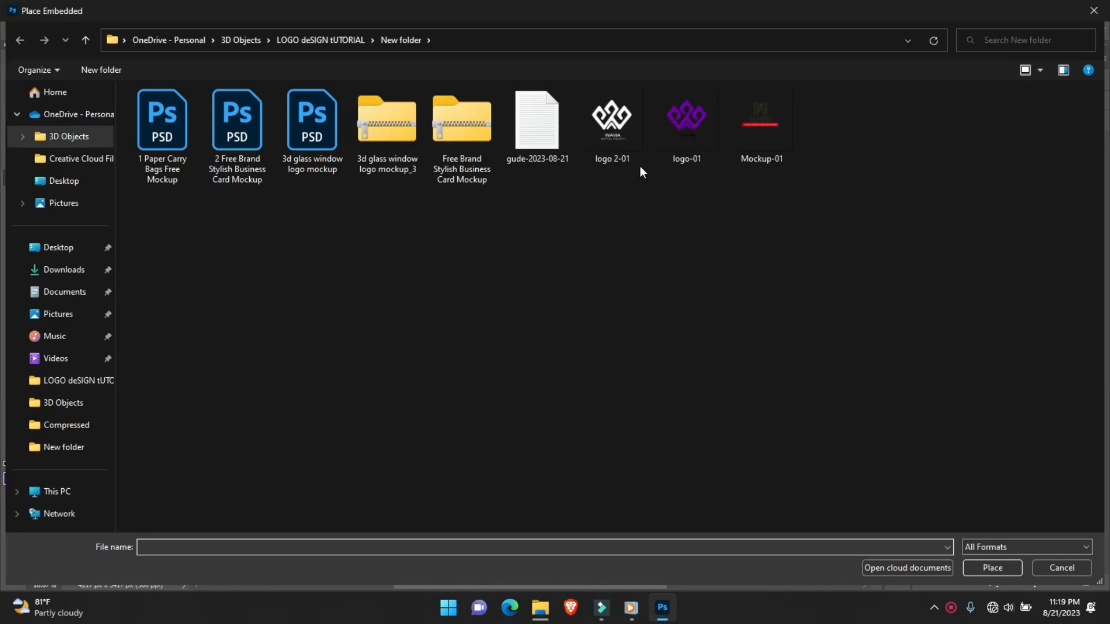
{"action": "double_click", "coordinate": [608, 139]}
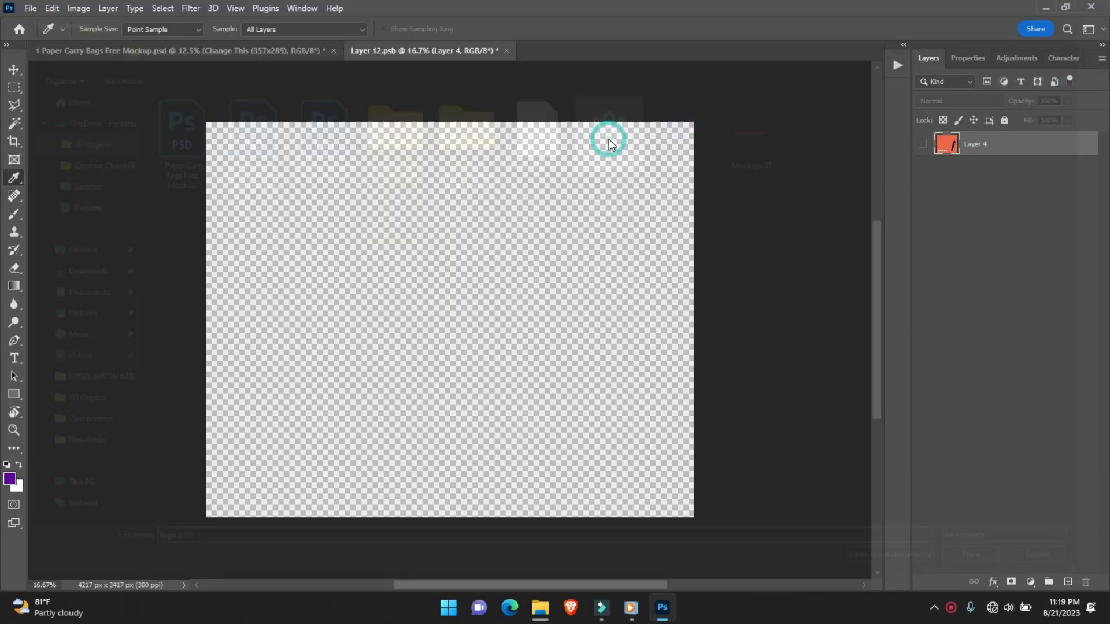
{"action": "left_click_drag", "start_coordinate": [422, 302], "coordinate": [330, 347]}
{"action": "left_click_drag", "start_coordinate": [333, 169], "coordinate": [324, 362]}
{"action": "left_click_drag", "start_coordinate": [325, 446], "coordinate": [307, 419]}
{"action": "key", "text": "Return"}
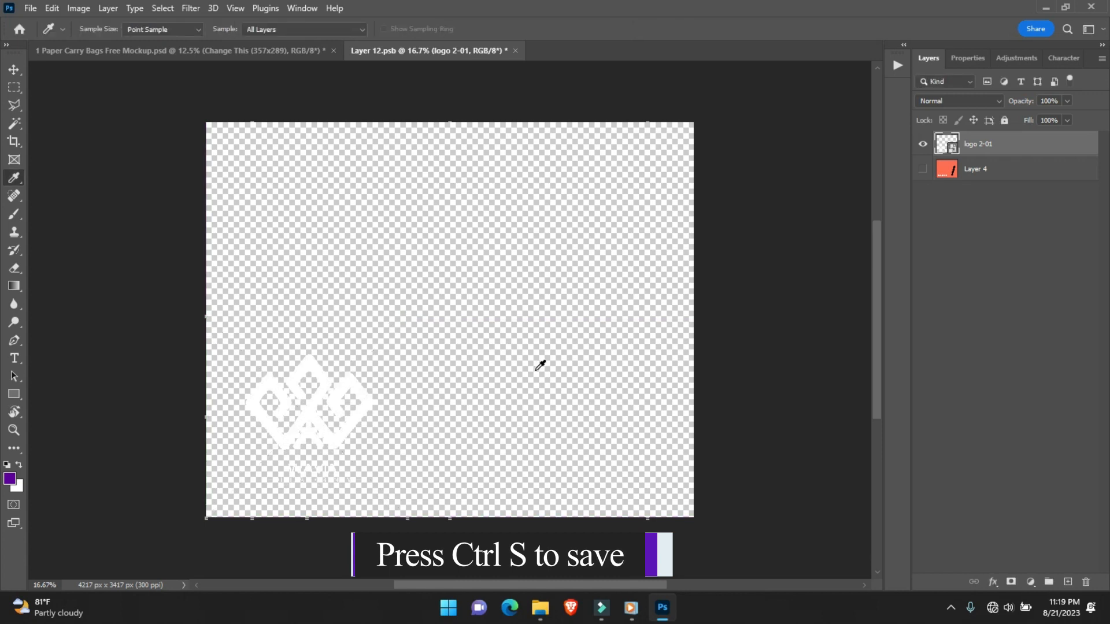
{"action": "key", "text": "ctrl+s"}
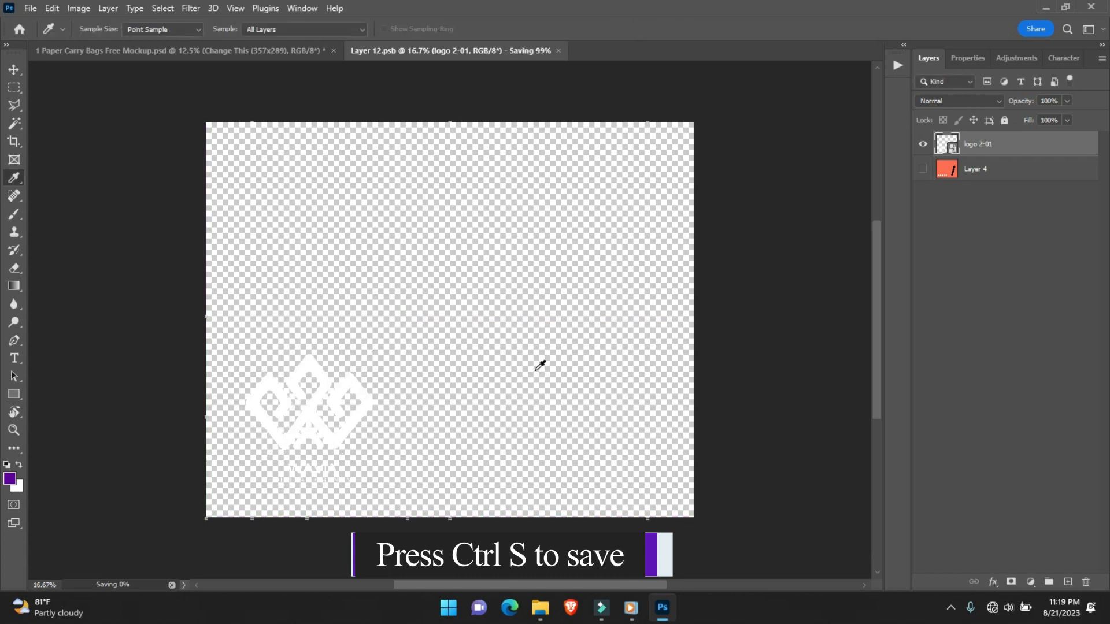
{"action": "left_click", "coordinate": [264, 51]}
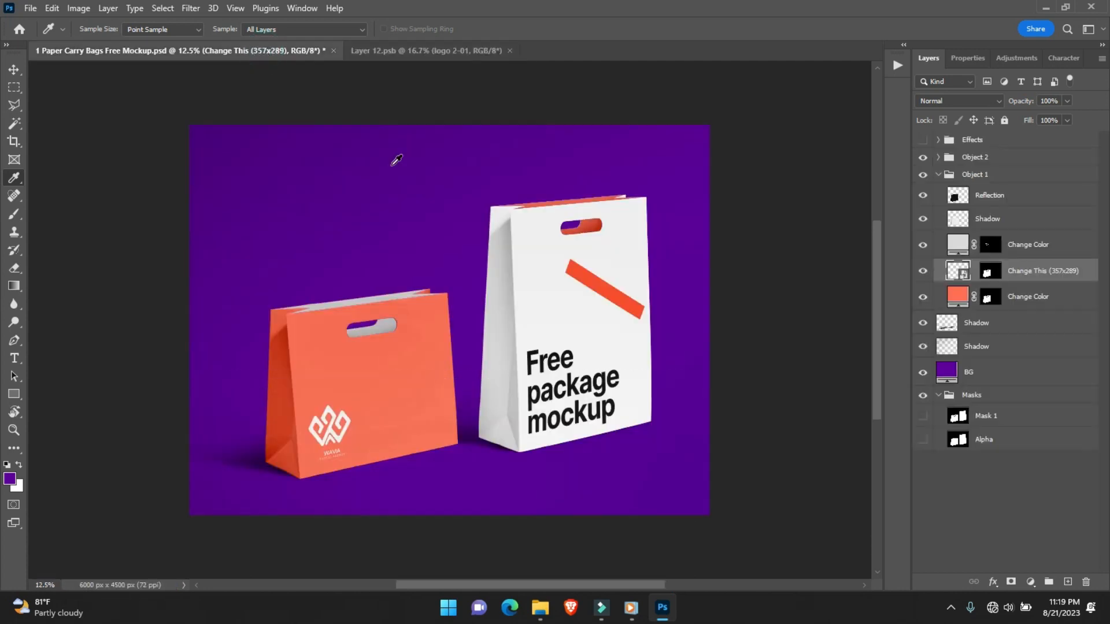
Set the small bag's orange Change Color fill, beneath its artwork layer, to 50009e
{"action": "double_click", "coordinate": [955, 299]}
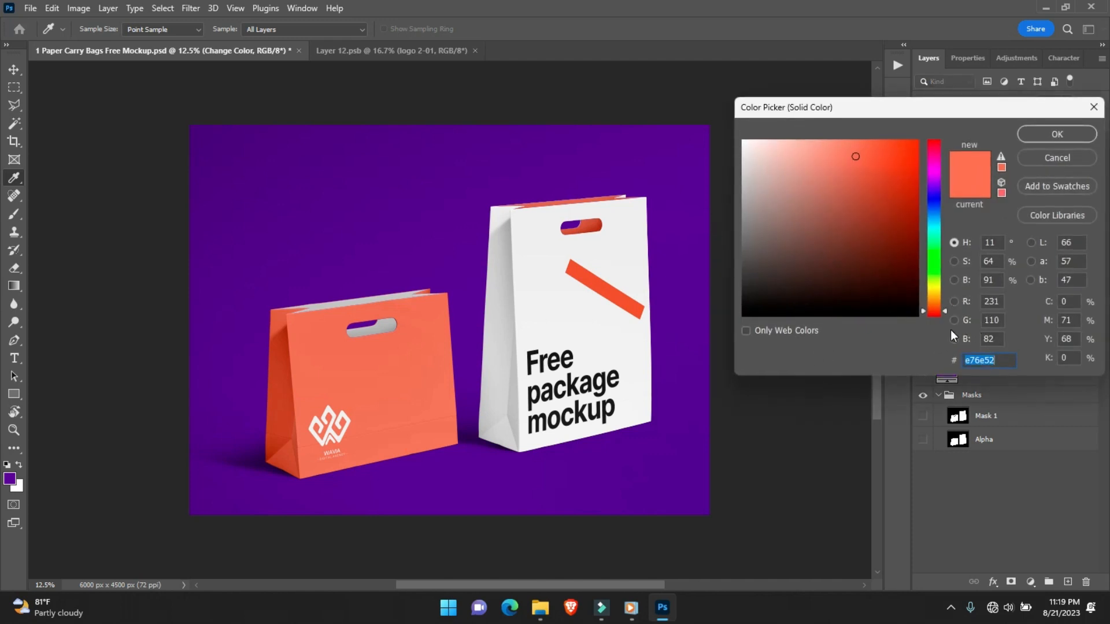
{"action": "type", "text": "50009e"}
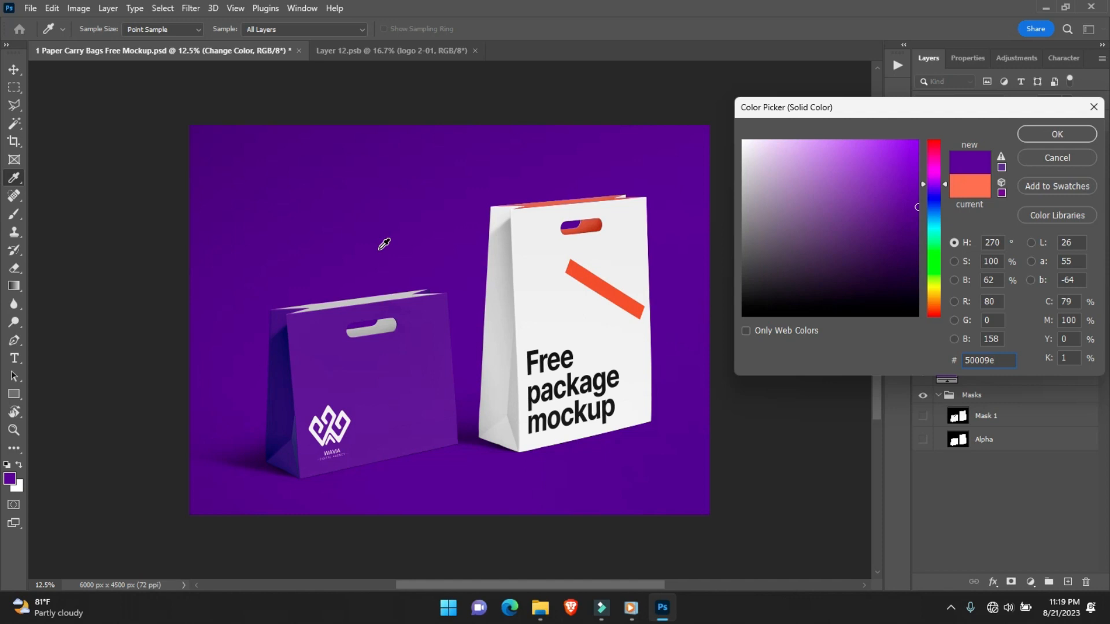
{"action": "key", "text": "Return"}
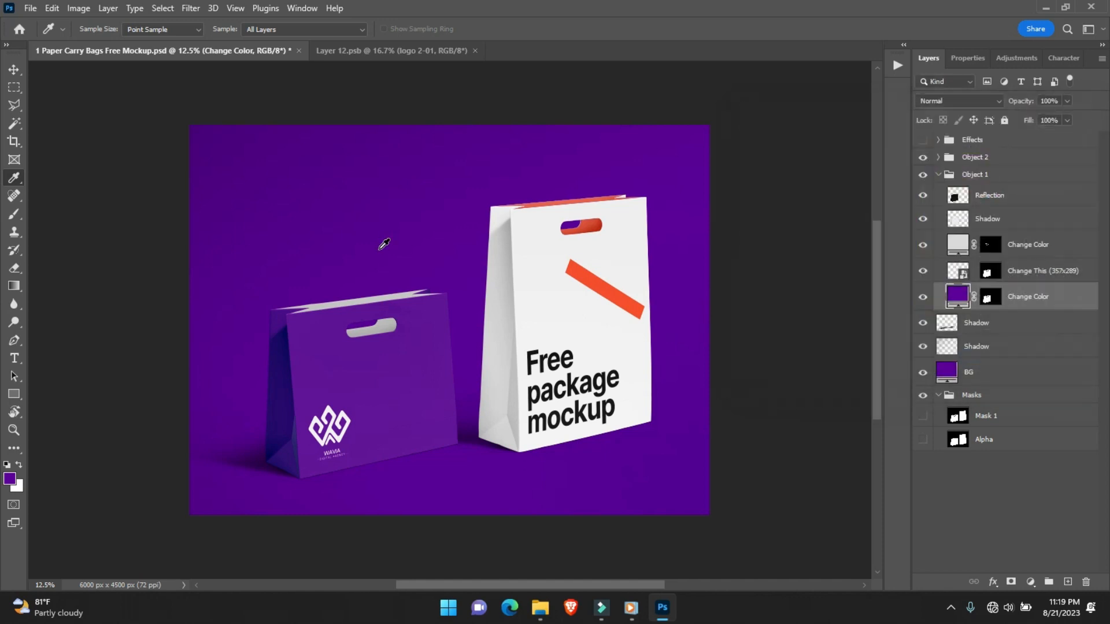
Open the Change This (357x450) smart object in the Object 2 group and hide its original artwork layer
{"action": "left_click", "coordinate": [939, 175]}
{"action": "left_click", "coordinate": [938, 157]}
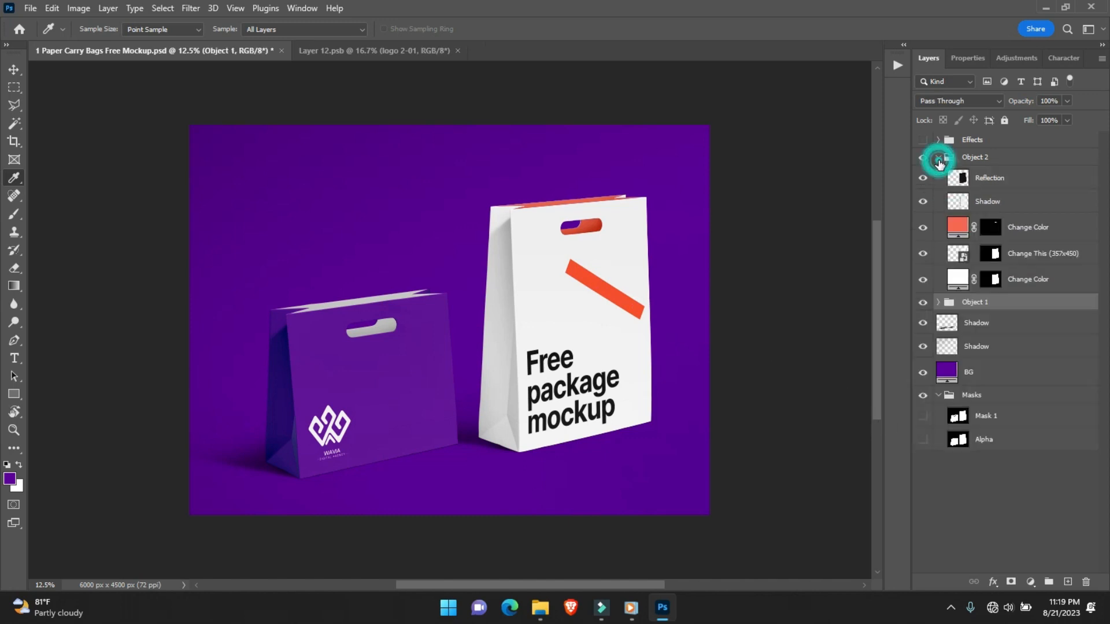
{"action": "double_click", "coordinate": [962, 257]}
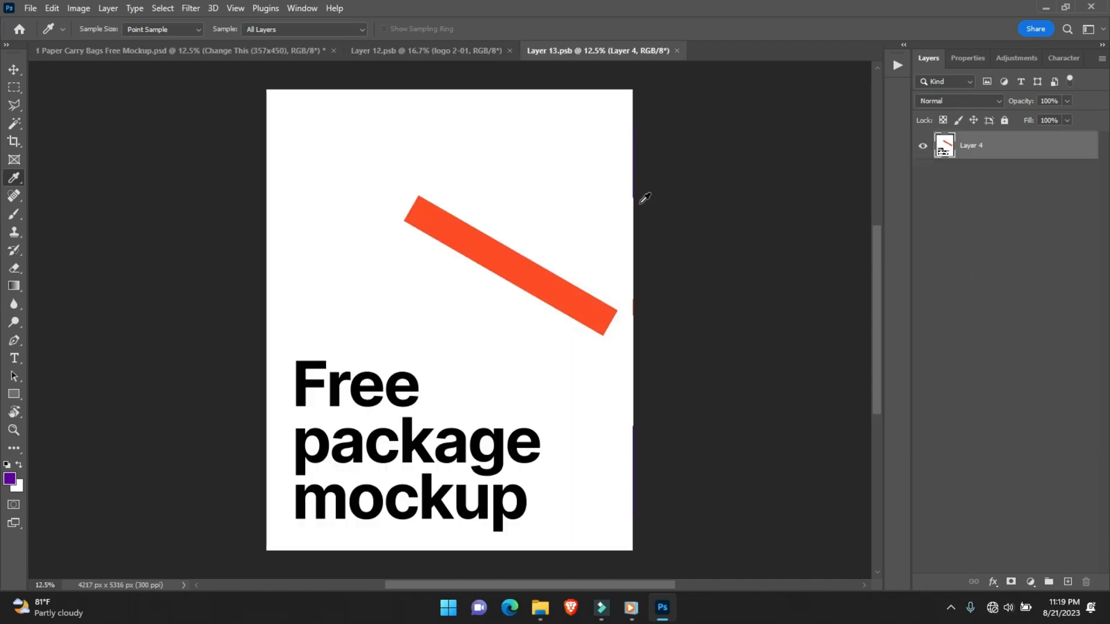
{"action": "left_click", "coordinate": [922, 146]}
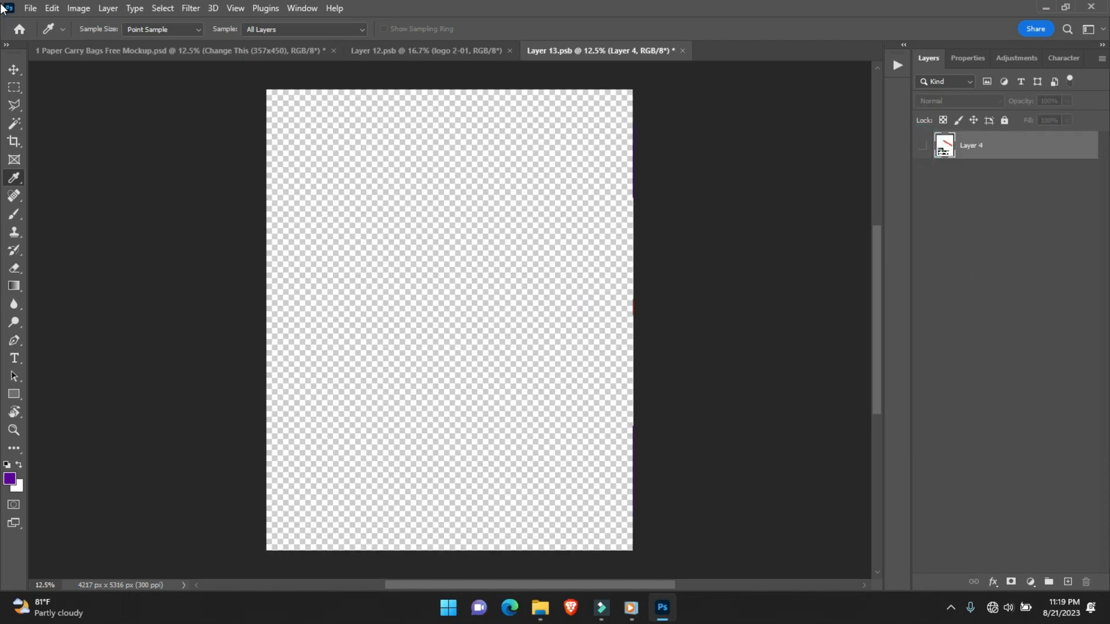
Place logo-01 as an embedded image, scaled to about 59% and positioned in the canvas's lower-left corner
{"action": "left_click", "coordinate": [26, 9]}
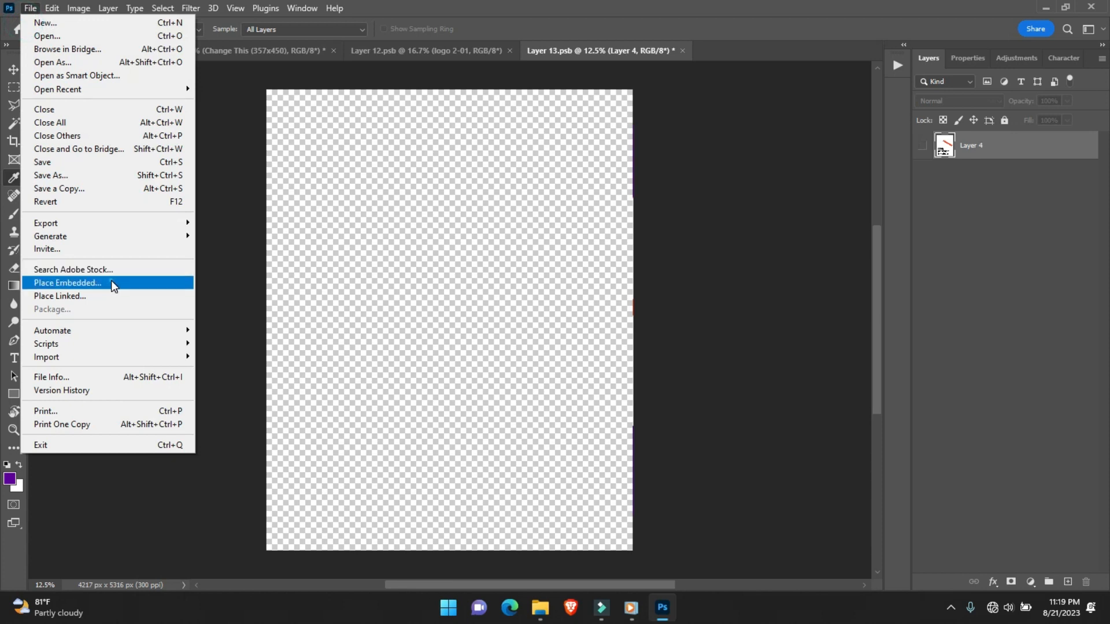
{"action": "left_click", "coordinate": [112, 280]}
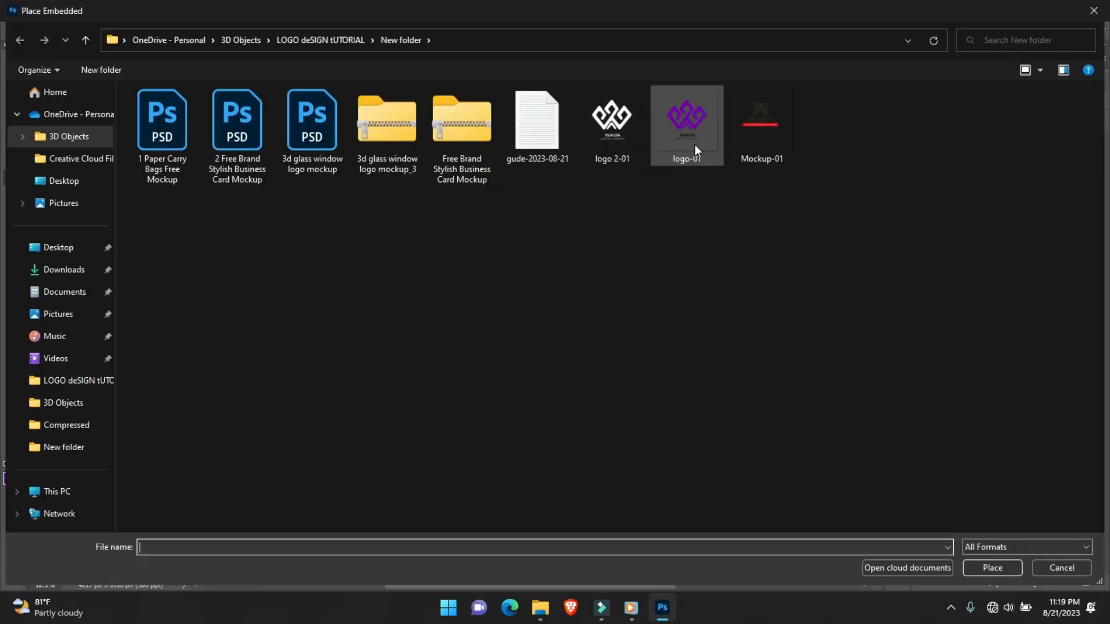
{"action": "double_click", "coordinate": [695, 145]}
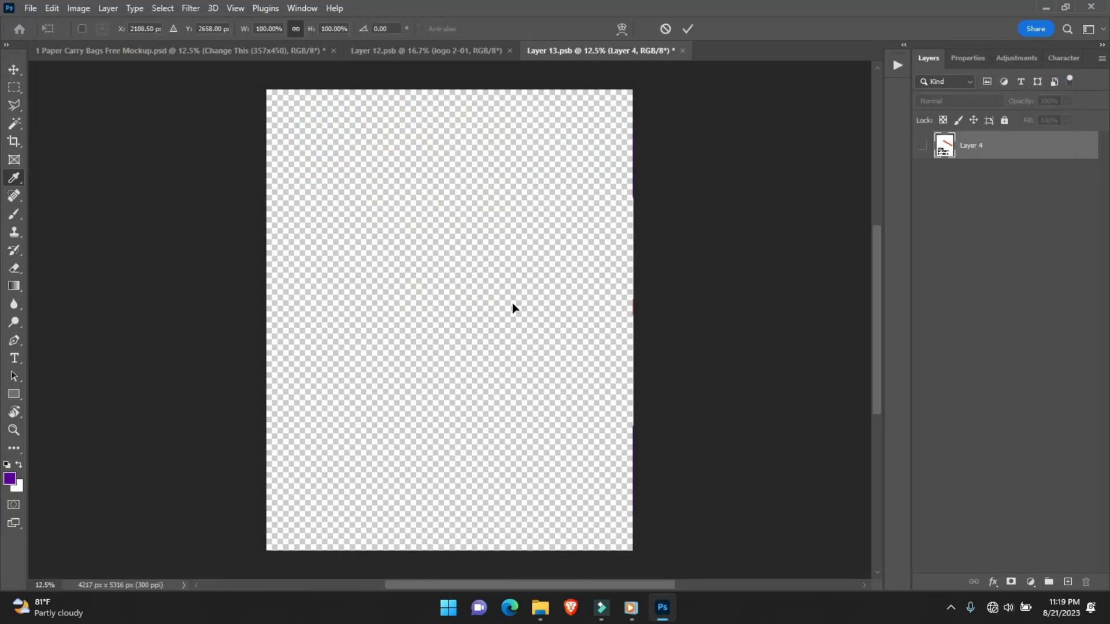
{"action": "left_click_drag", "start_coordinate": [447, 143], "coordinate": [440, 279]}
{"action": "left_click_drag", "start_coordinate": [483, 383], "coordinate": [381, 443]}
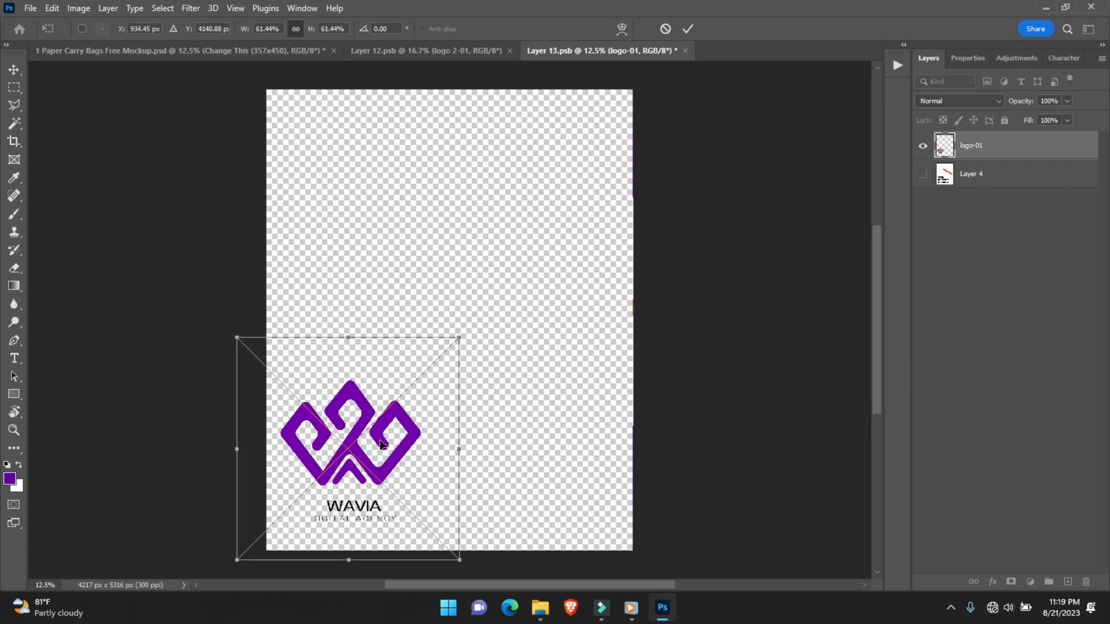
{"action": "left_click_drag", "start_coordinate": [351, 337], "coordinate": [351, 345]}
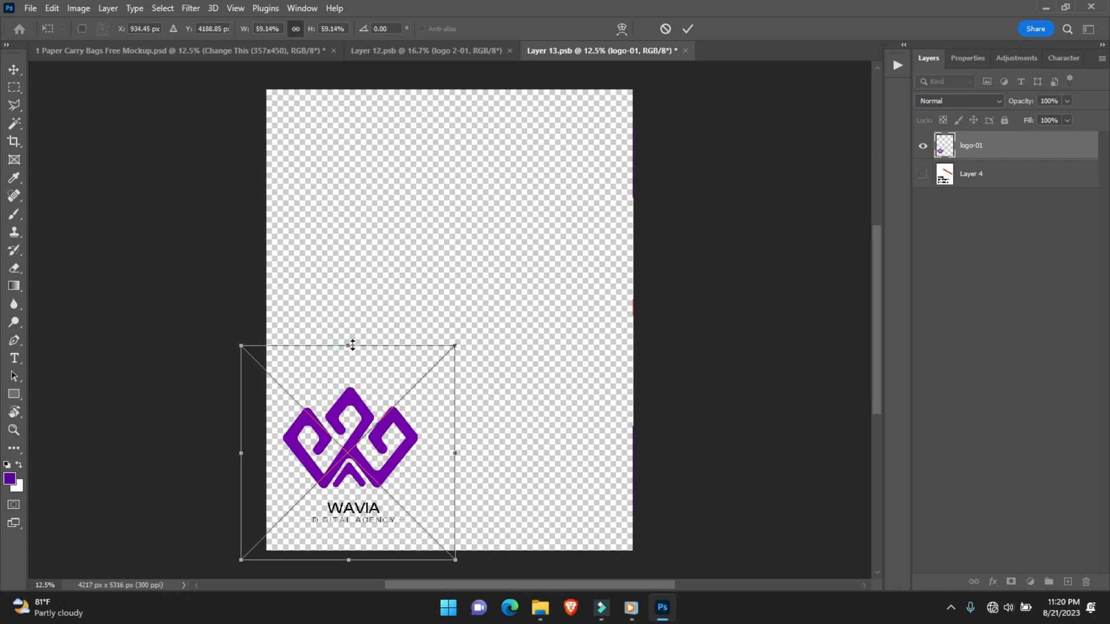
{"action": "key", "text": "i"}
Save the tall bag's artwork and return to the Paper Carry Bags mockup document
{"action": "key", "text": "ctrl+s"}
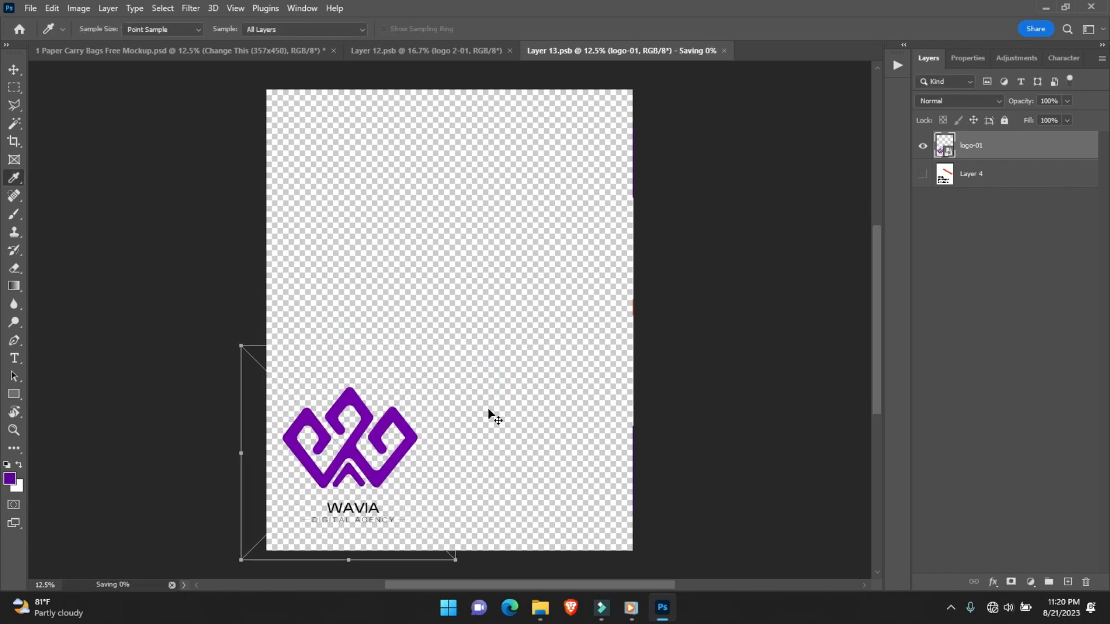
{"action": "left_click", "coordinate": [453, 53]}
{"action": "left_click", "coordinate": [264, 51]}
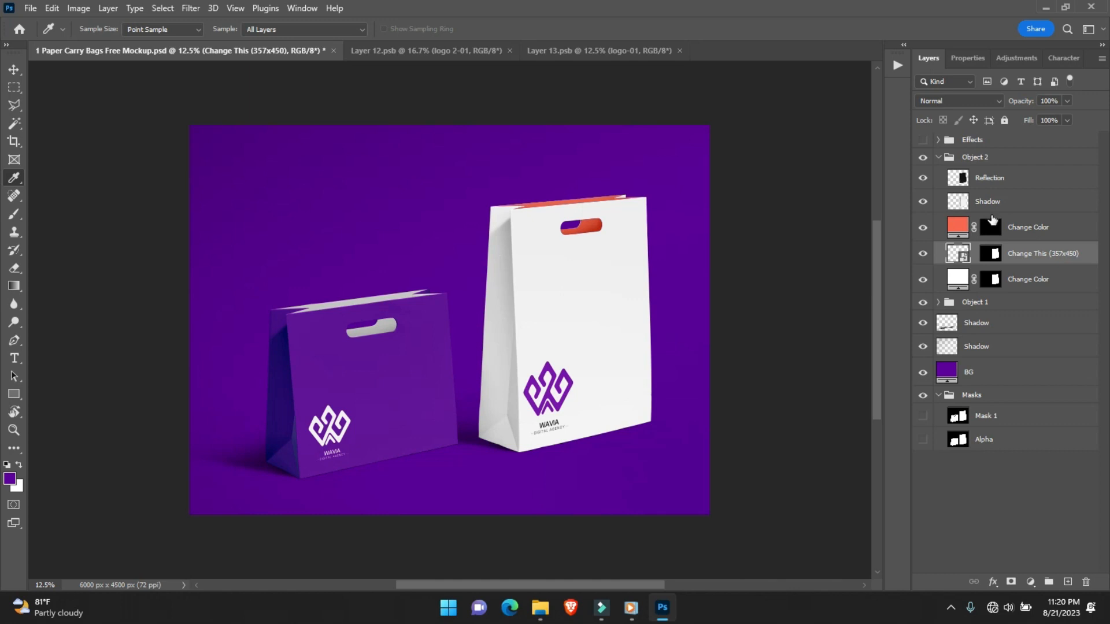
Set the tall bag's orange inner Change Color fill in the Object 2 group to 50009e
{"action": "double_click", "coordinate": [957, 232]}
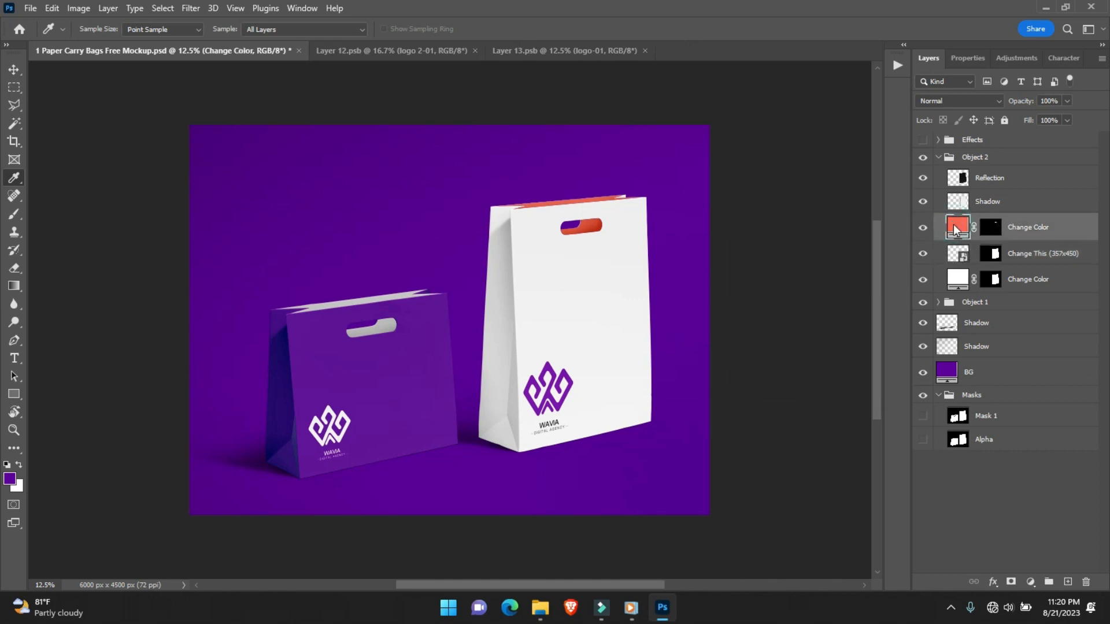
{"action": "key", "text": "ctrl+v"}
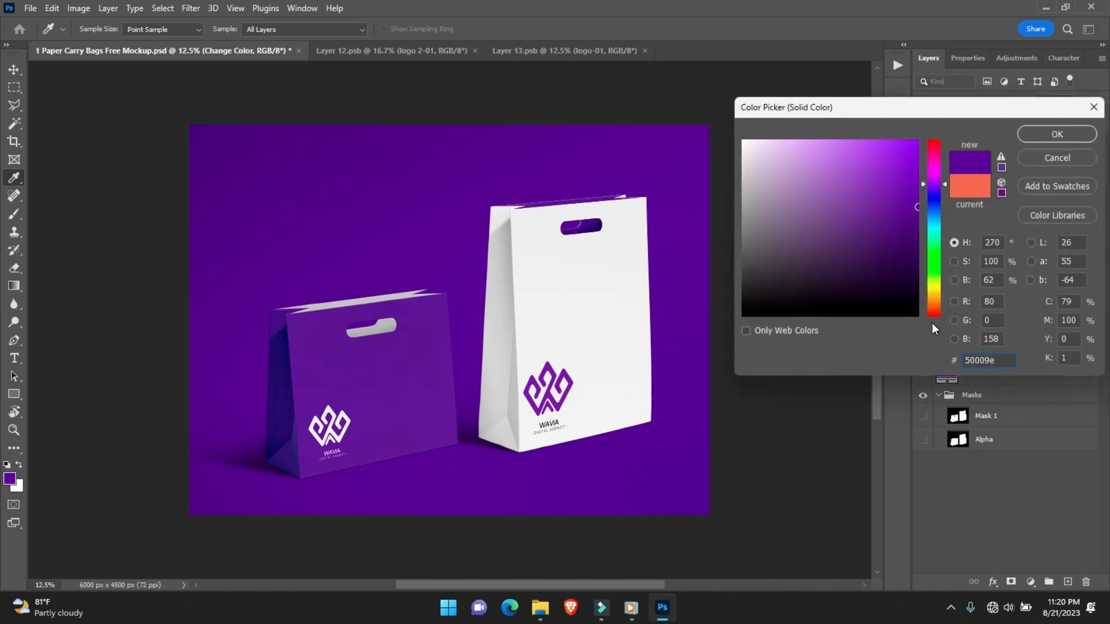
{"action": "key", "text": "Return"}
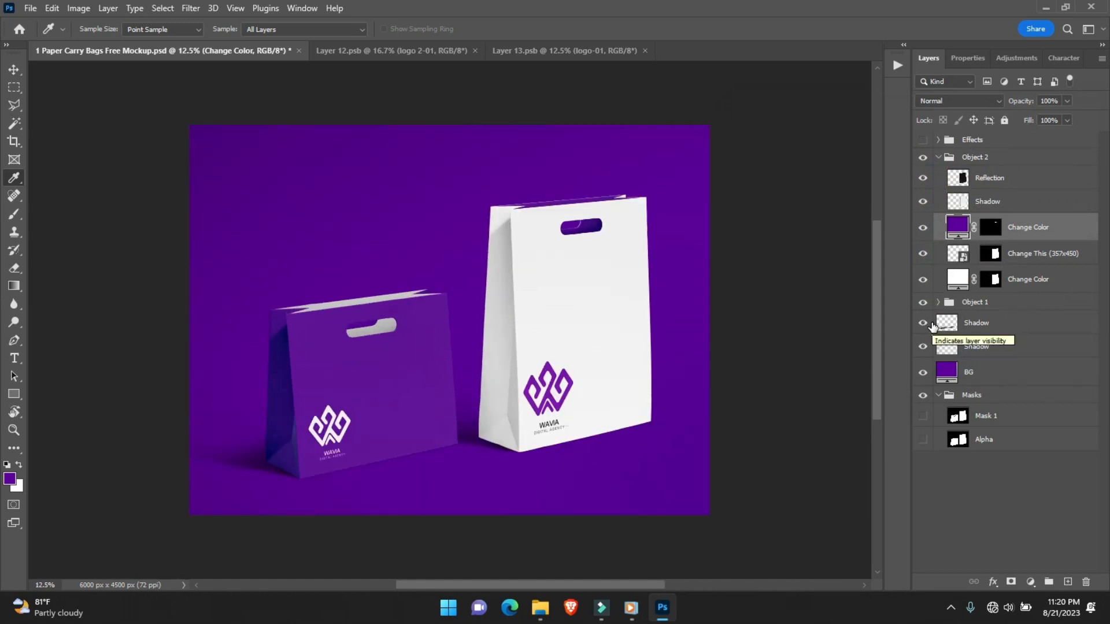
Open 2 Free Brand Stylish Business Card Mockup, then show and expand its main layer group
{"action": "left_click", "coordinate": [29, 9]}
{"action": "left_click", "coordinate": [43, 36]}
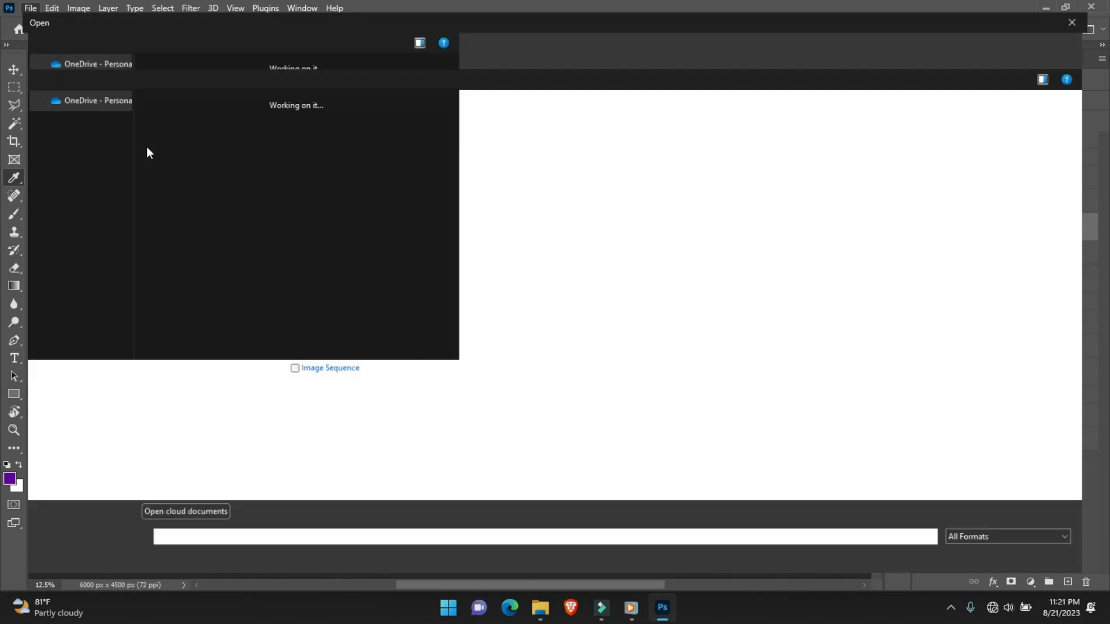
{"action": "double_click", "coordinate": [241, 151]}
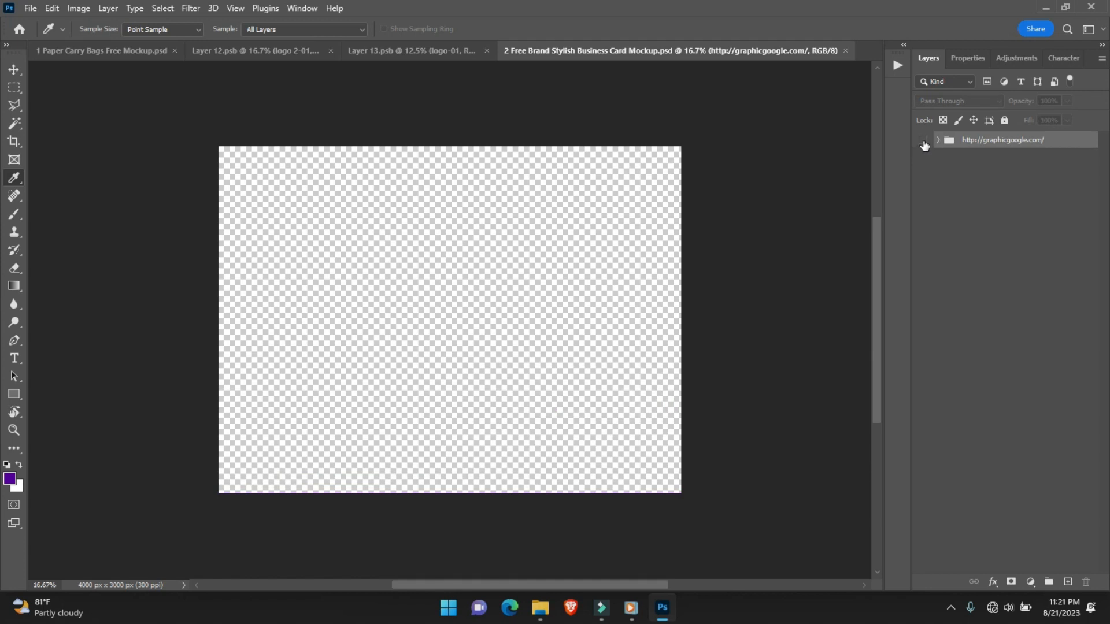
{"action": "left_click", "coordinate": [923, 141]}
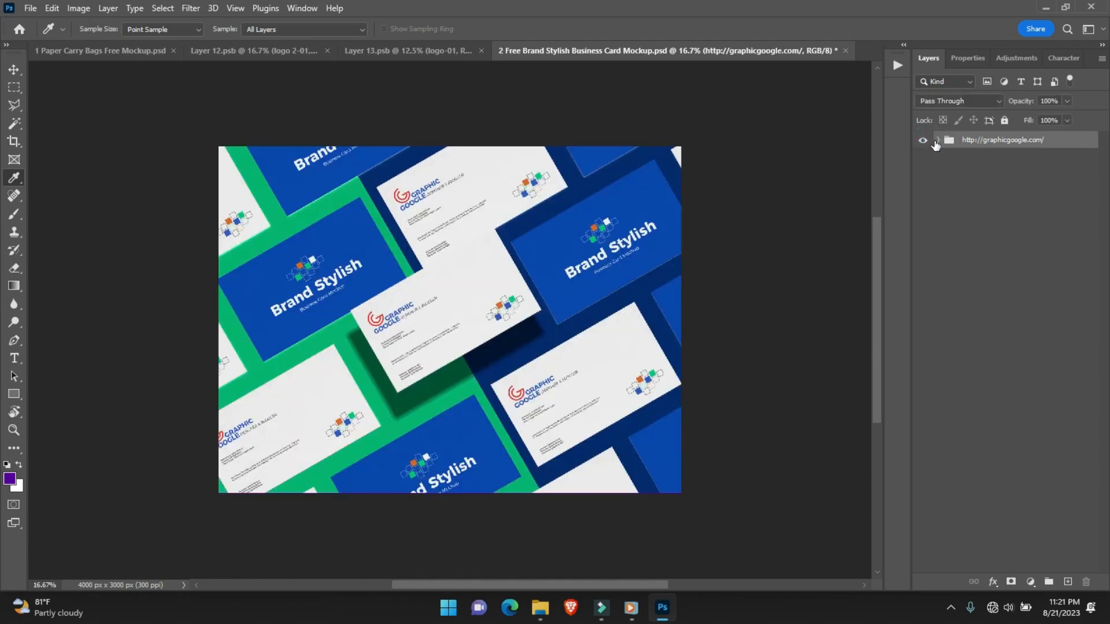
{"action": "left_click", "coordinate": [937, 140]}
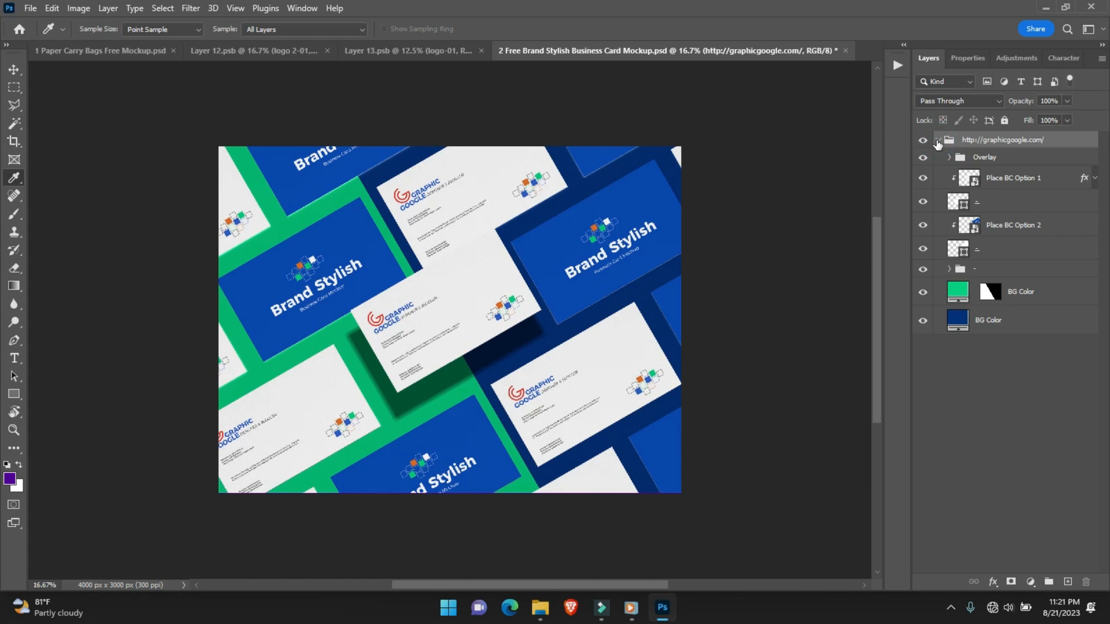
Set the business card mockup's dark blue BG Color fill to 50009e
{"action": "double_click", "coordinate": [957, 322]}
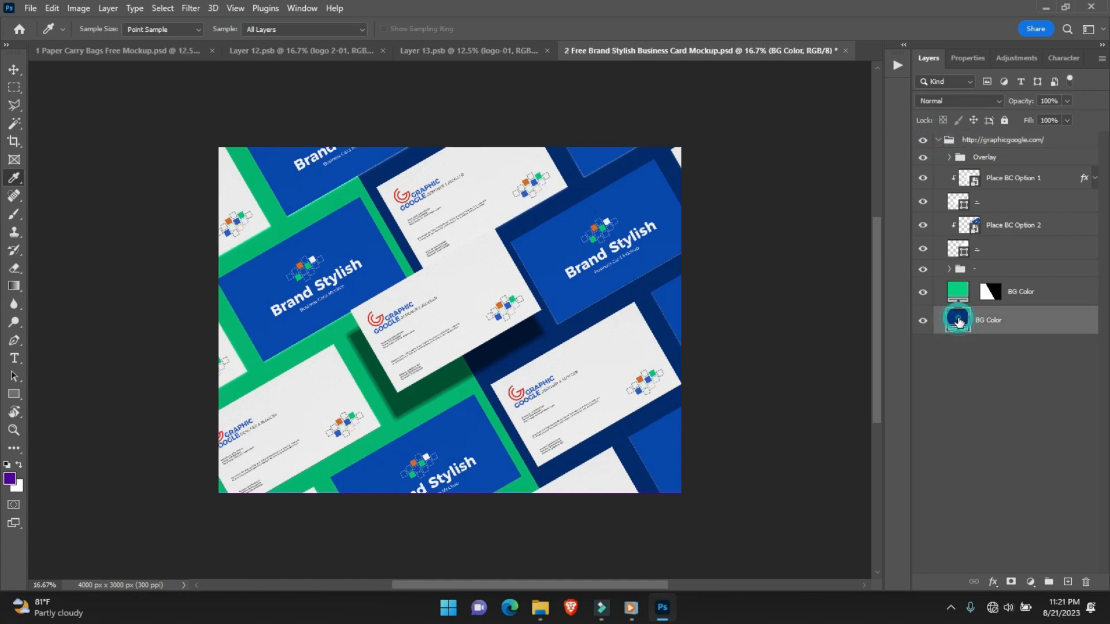
{"action": "type", "text": "50009e"}
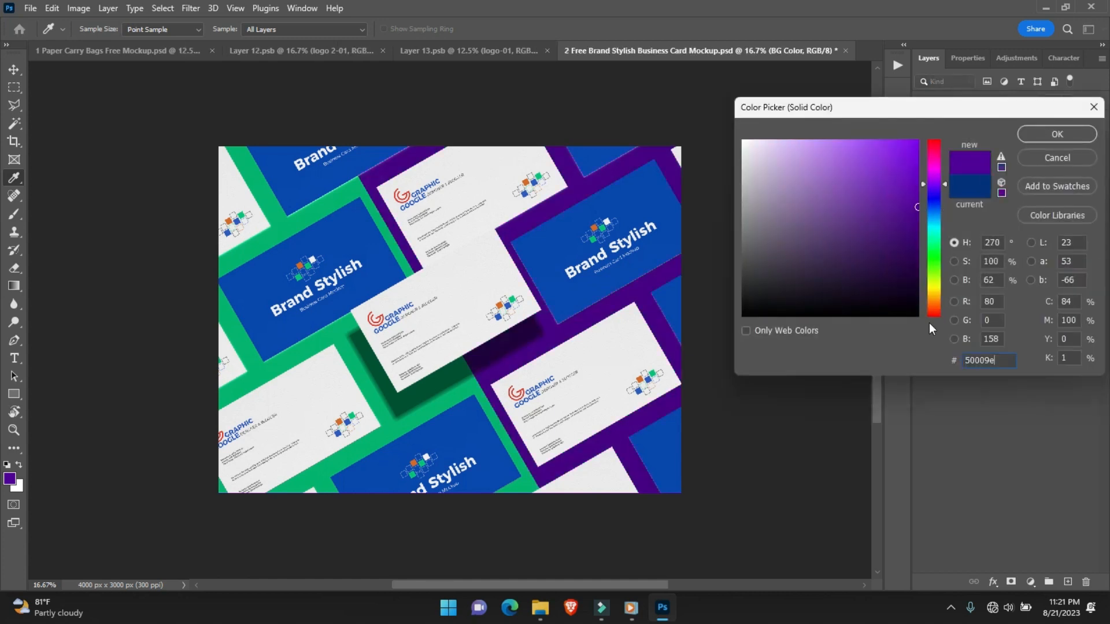
{"action": "key", "text": "Return"}
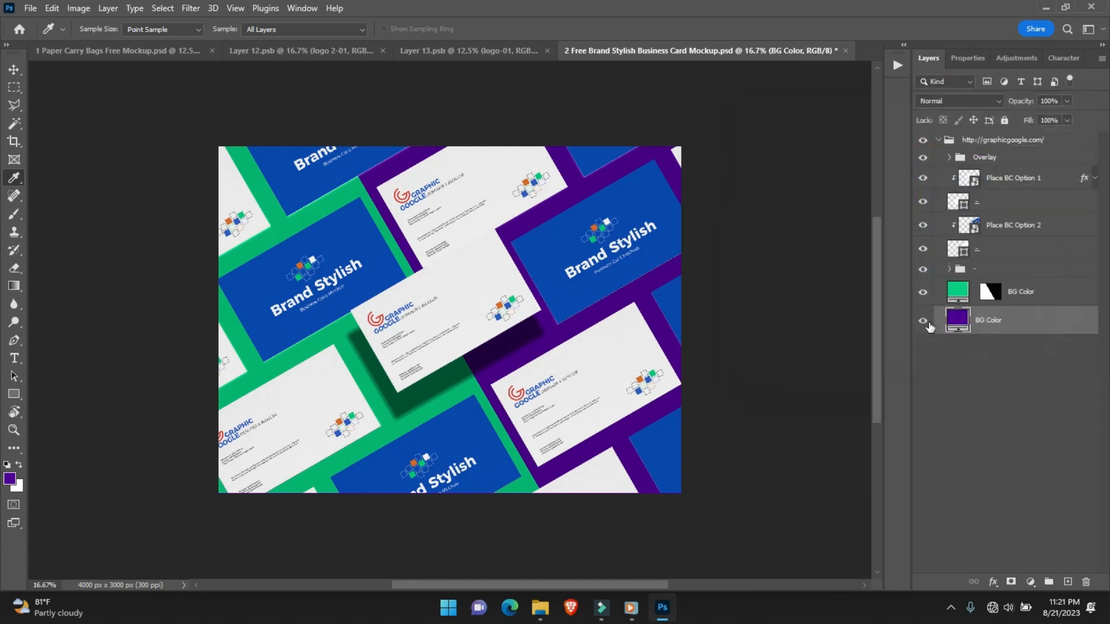
Set the business card mockup's green masked BG Color fill to off-white f2f5f4
{"action": "double_click", "coordinate": [958, 293]}
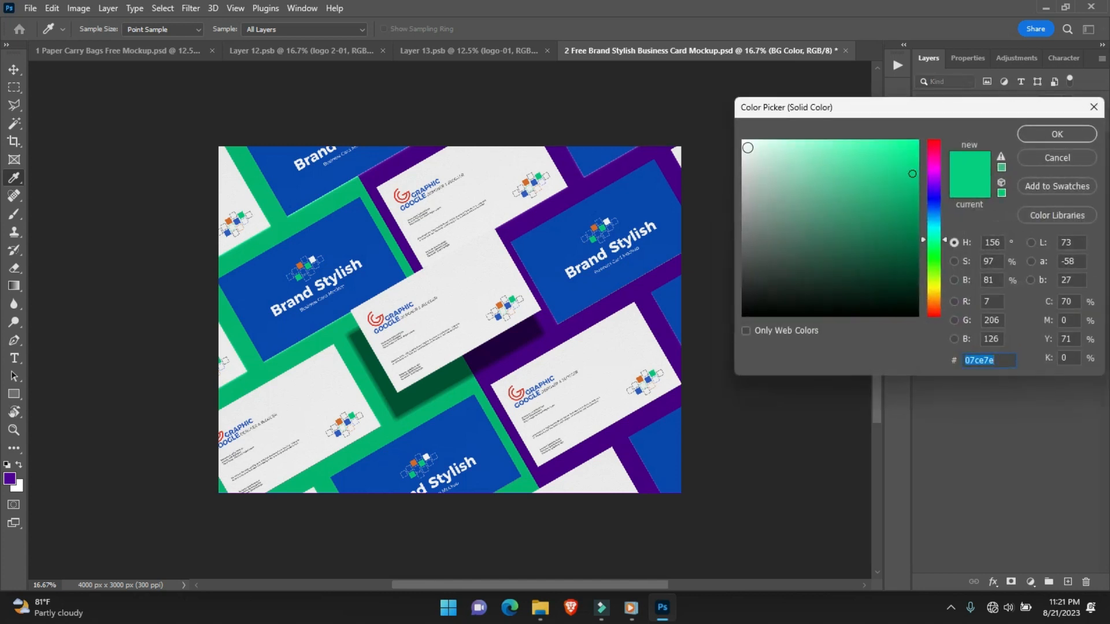
{"action": "left_click", "coordinate": [745, 146]}
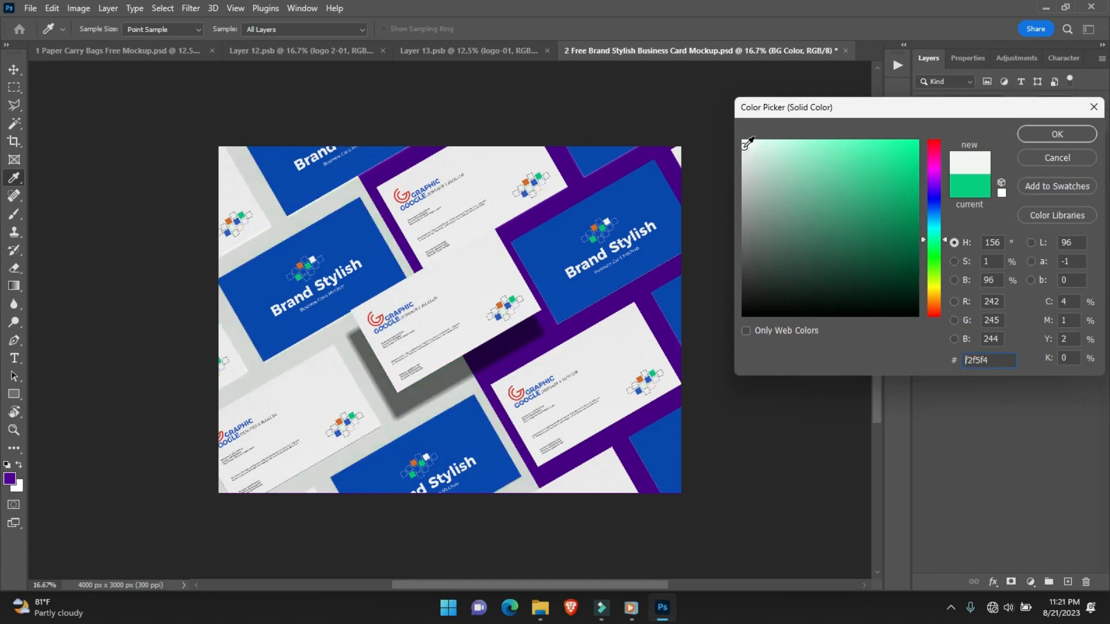
{"action": "key", "text": "Return"}
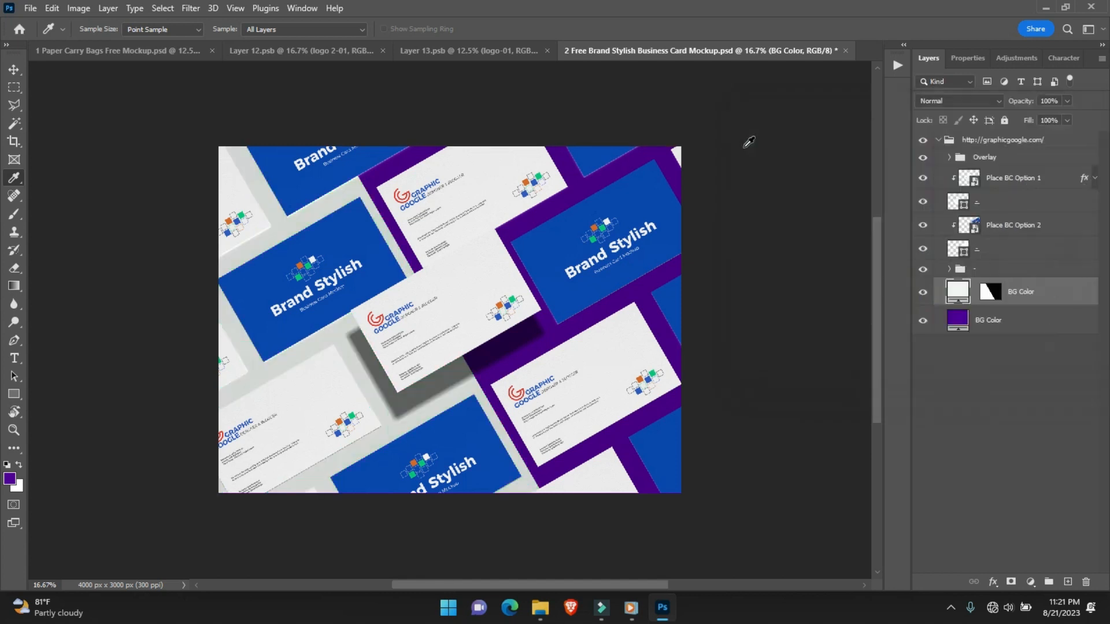
Open the Place BC Option 2 contents, hide the Business Card Design layer and add a solid colour fill of 50009e
{"action": "double_click", "coordinate": [976, 230]}
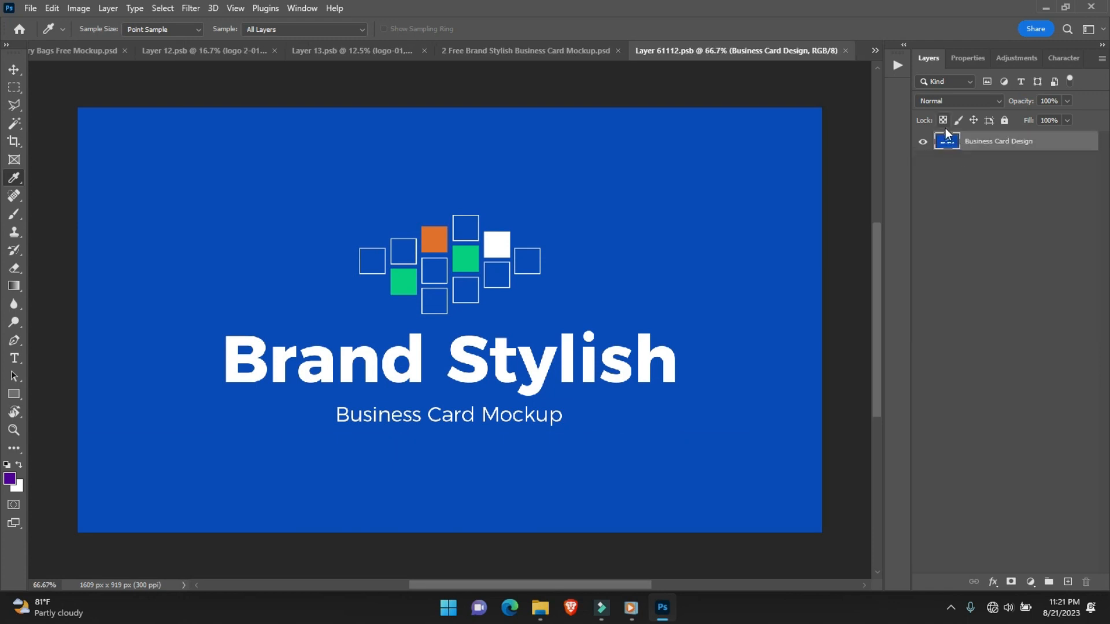
{"action": "left_click", "coordinate": [923, 146]}
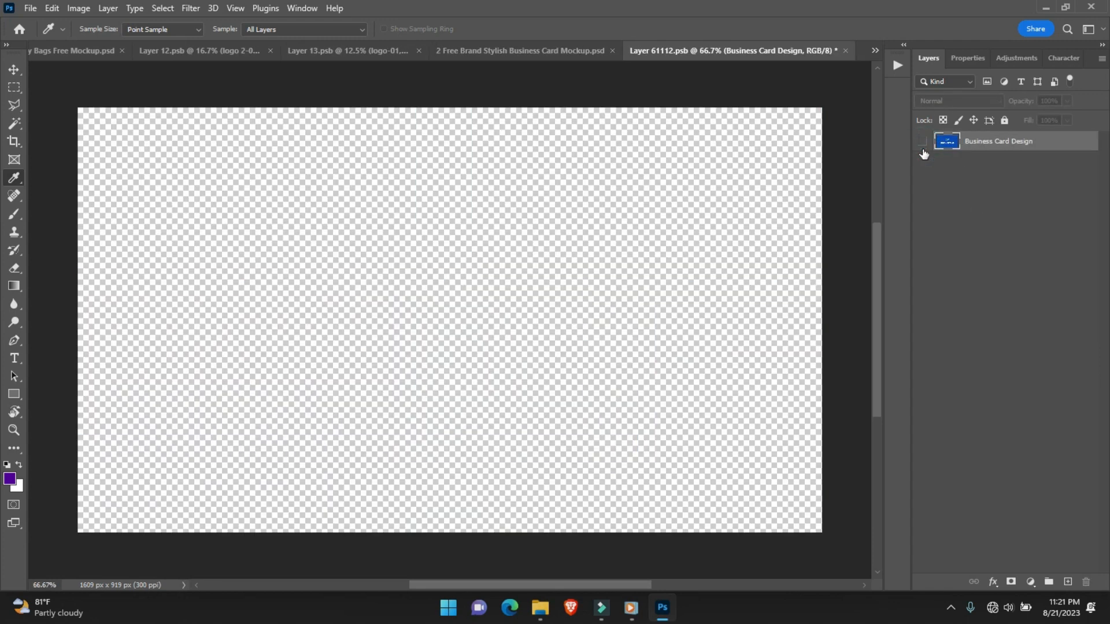
{"action": "left_click", "coordinate": [1030, 582]}
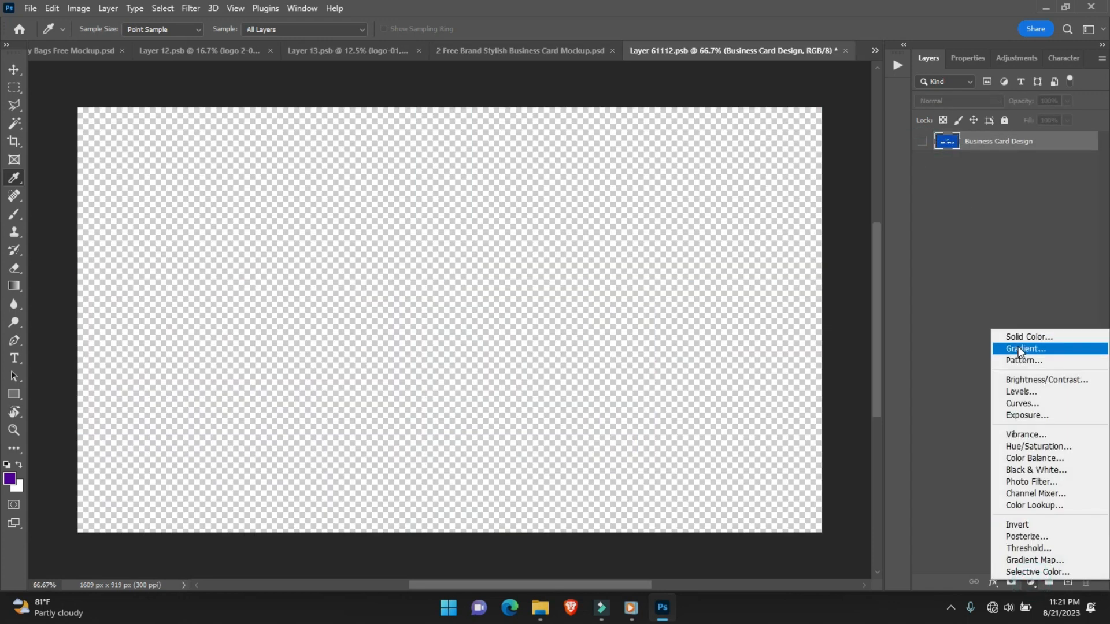
{"action": "left_click", "coordinate": [1019, 336]}
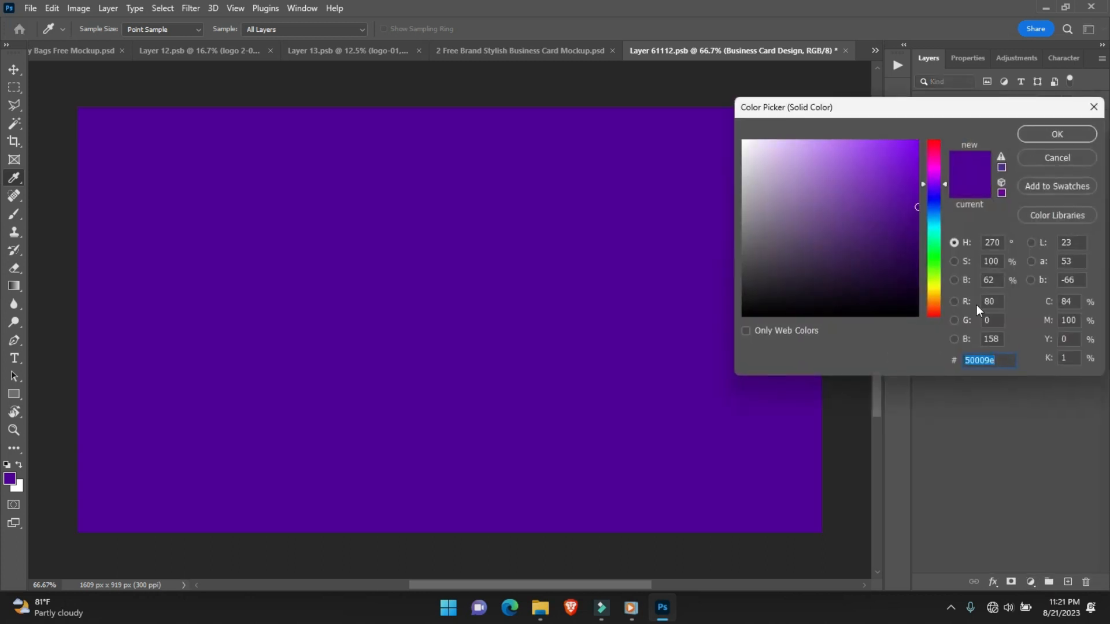
{"action": "key", "text": "Return"}
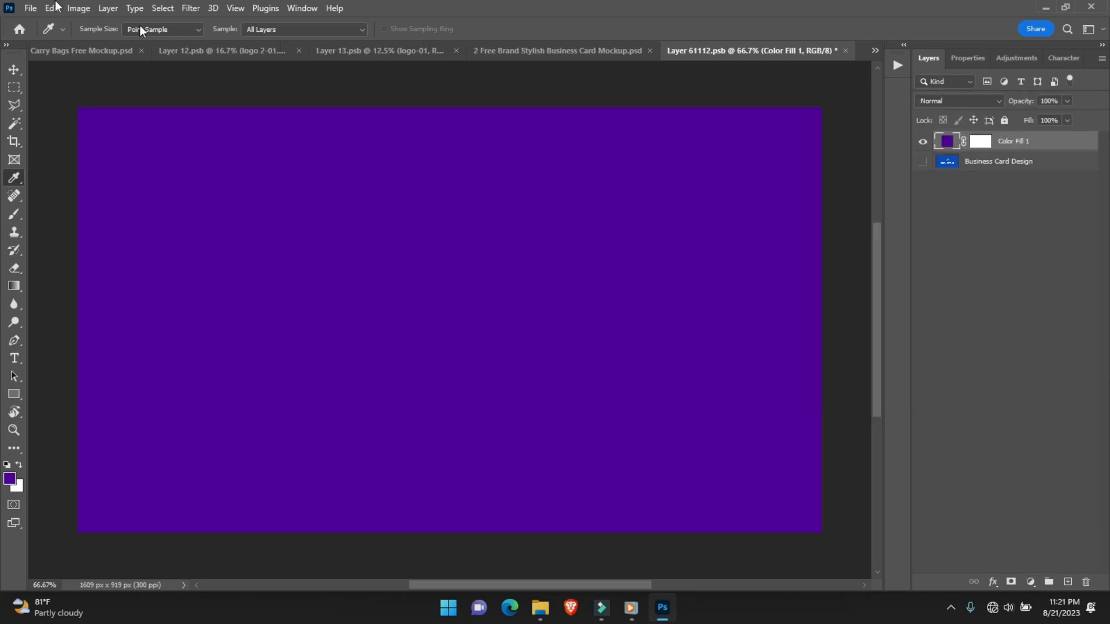
Place the white logo 2-01 embedded, shrink it at the centre of the purple card, then save and return to the business card mockup
{"action": "left_click", "coordinate": [30, 8]}
{"action": "left_click", "coordinate": [68, 283]}
{"action": "double_click", "coordinate": [609, 145]}
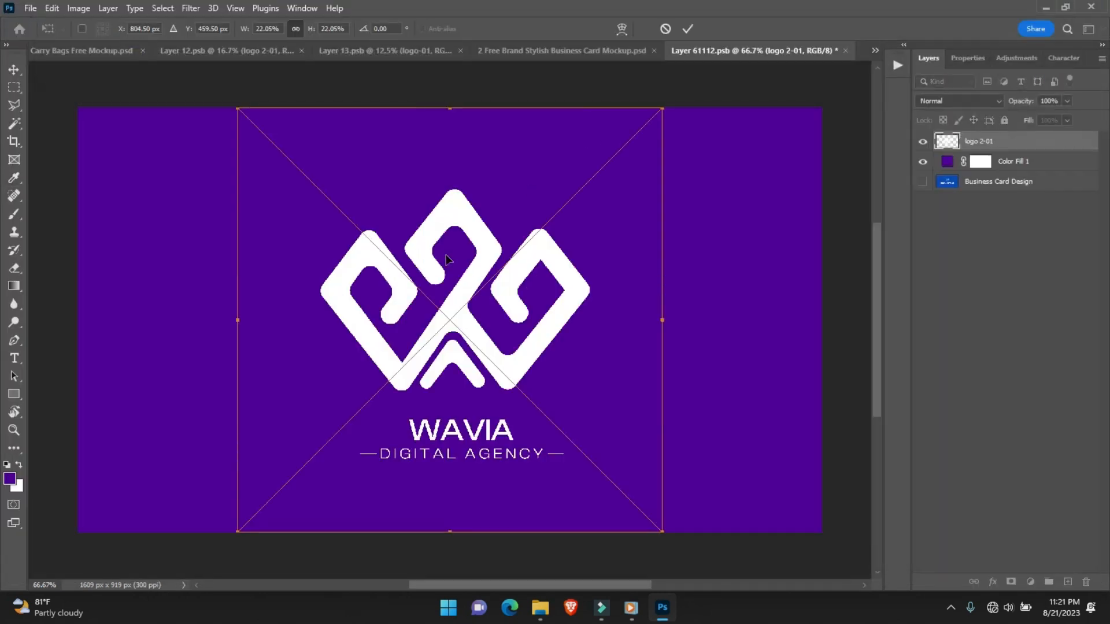
{"action": "left_click_drag", "start_coordinate": [453, 530], "coordinate": [444, 411]}
{"action": "key", "text": "i"}
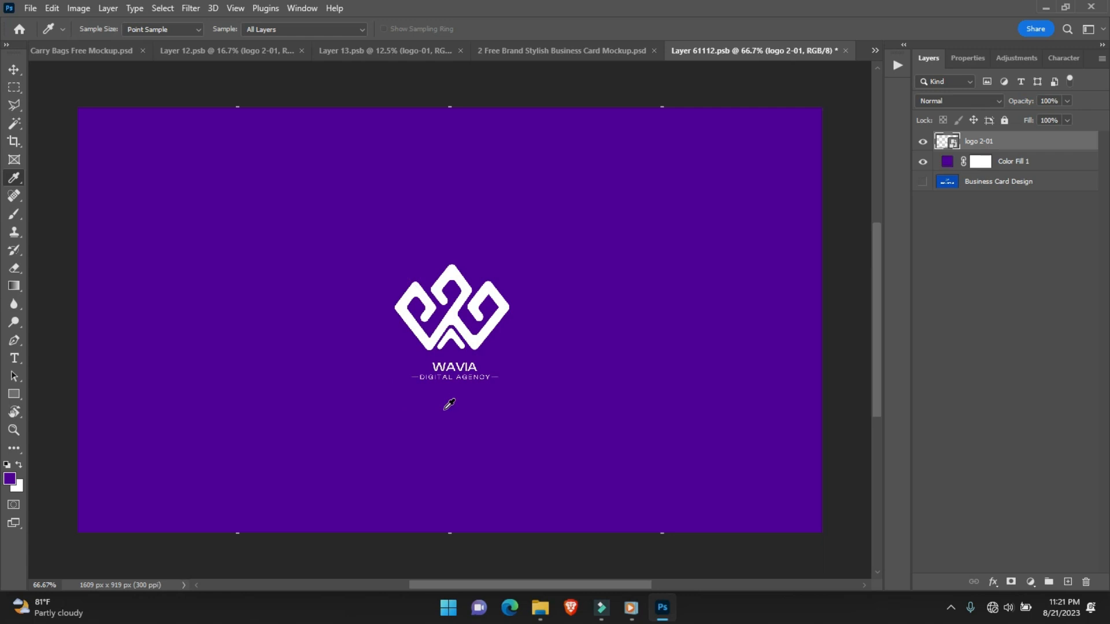
{"action": "key", "text": "ctrl+s"}
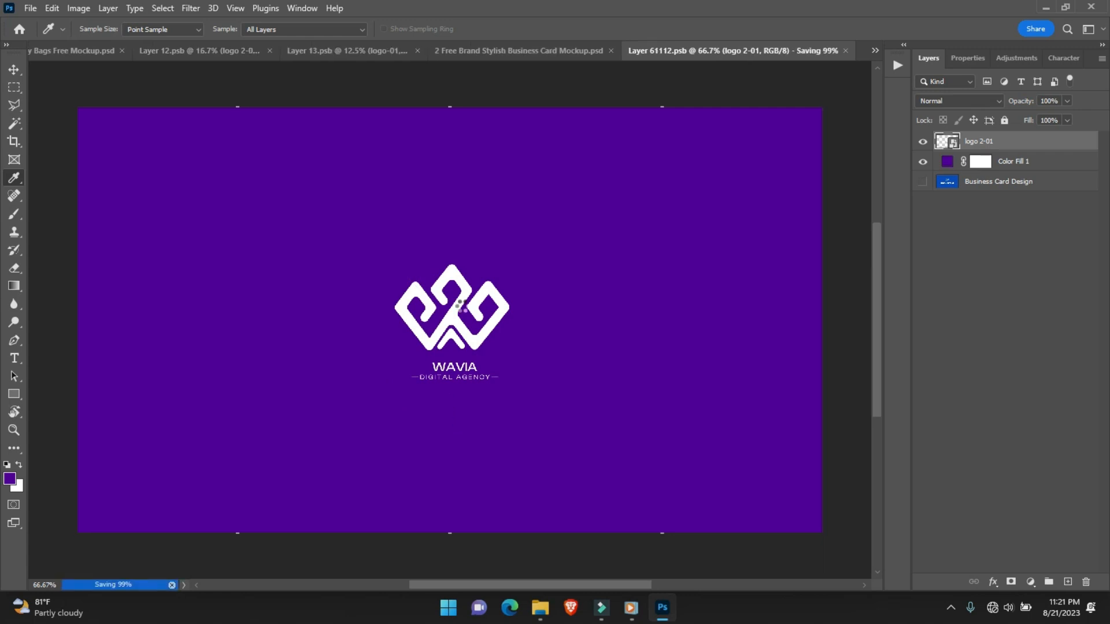
{"action": "left_click", "coordinate": [531, 53]}
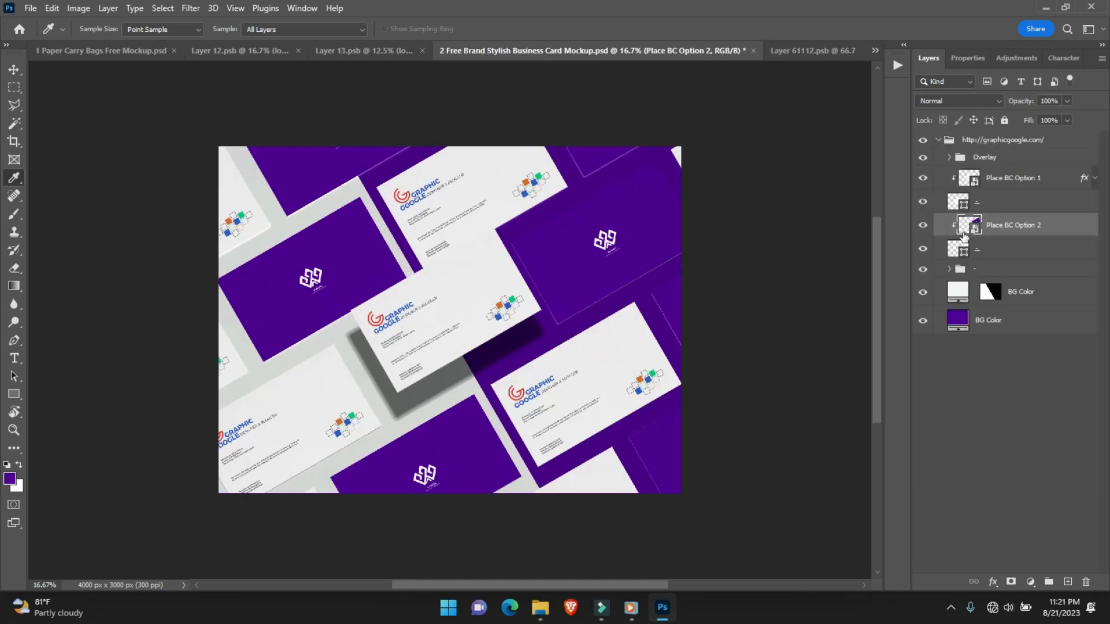
Open the Place BC Option 1 contents, hide the Business Card Design layer and add a near-white fefefe solid colour fill
{"action": "double_click", "coordinate": [969, 178]}
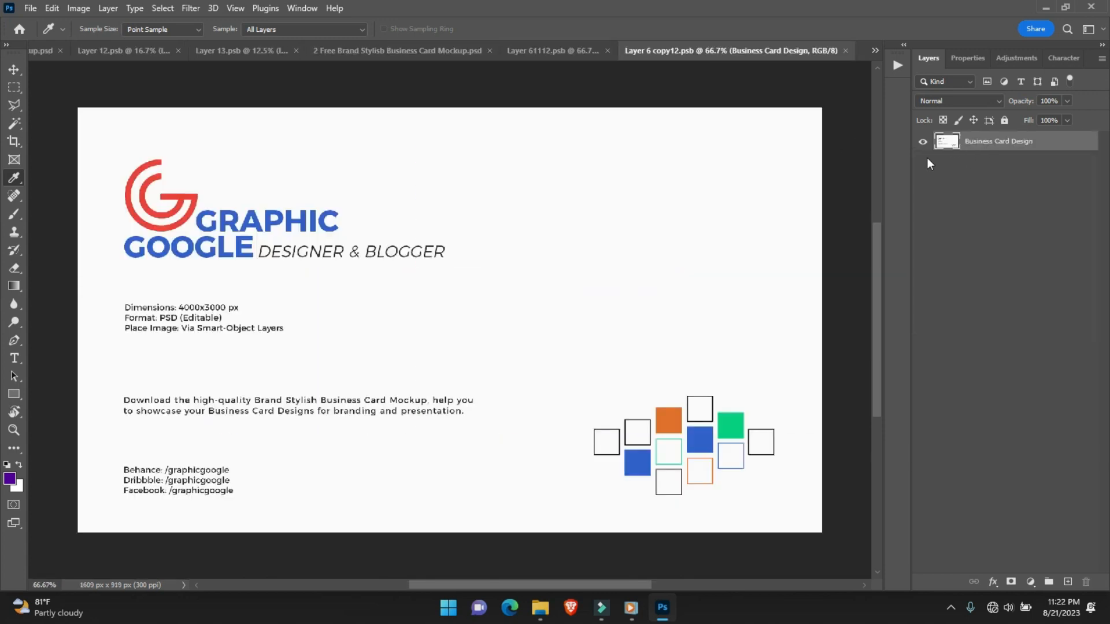
{"action": "left_click", "coordinate": [922, 142]}
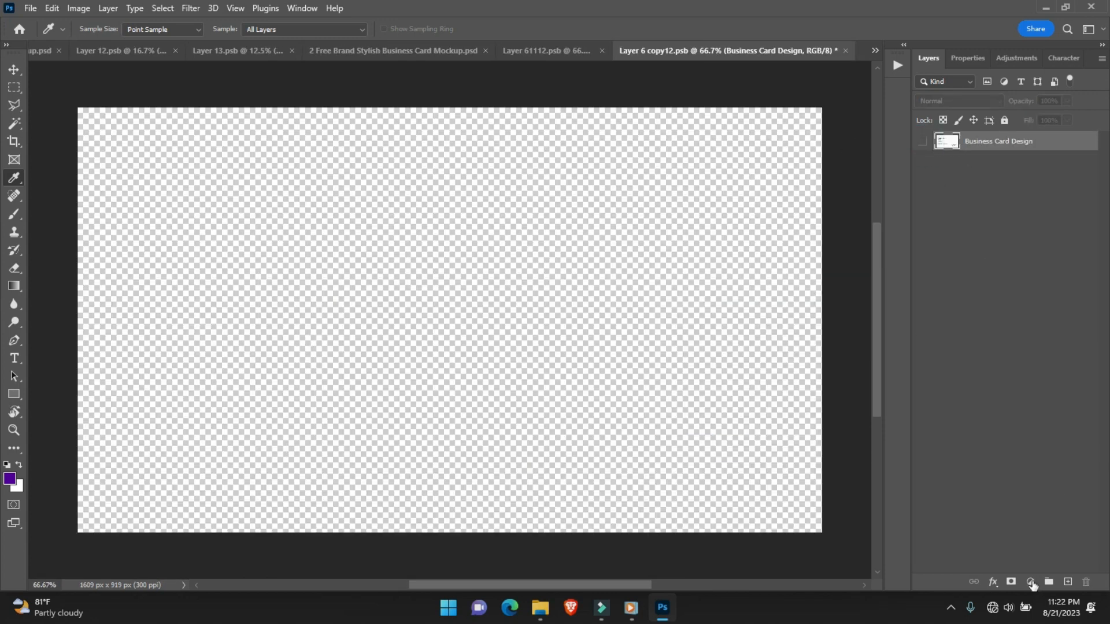
{"action": "left_click", "coordinate": [1032, 583]}
{"action": "left_click", "coordinate": [1047, 336]}
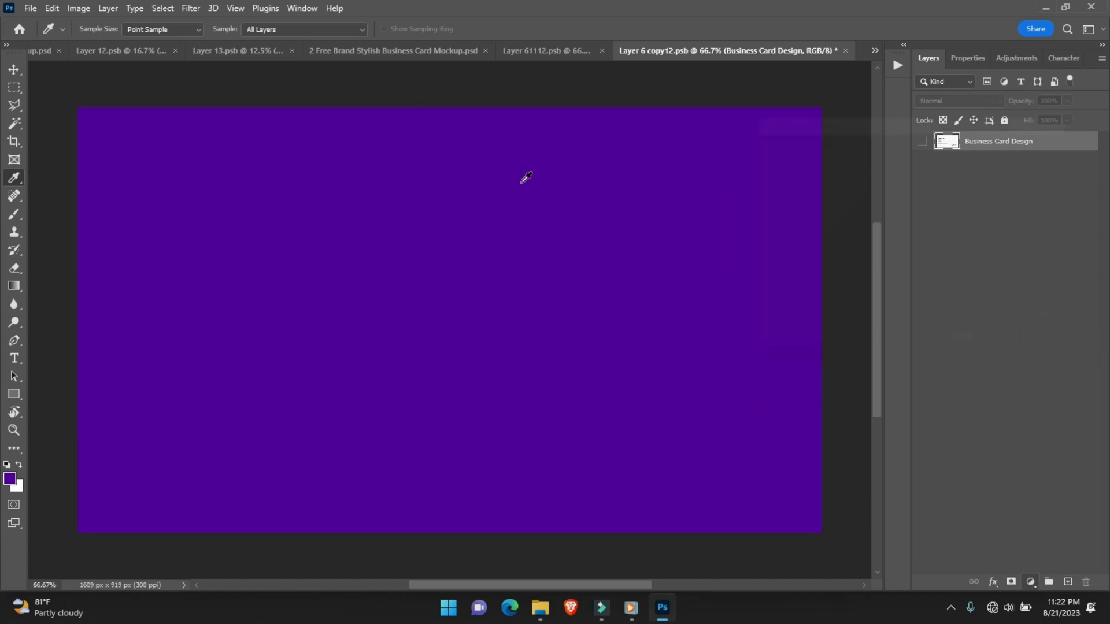
{"action": "left_click_drag", "start_coordinate": [777, 187], "coordinate": [728, 140]}
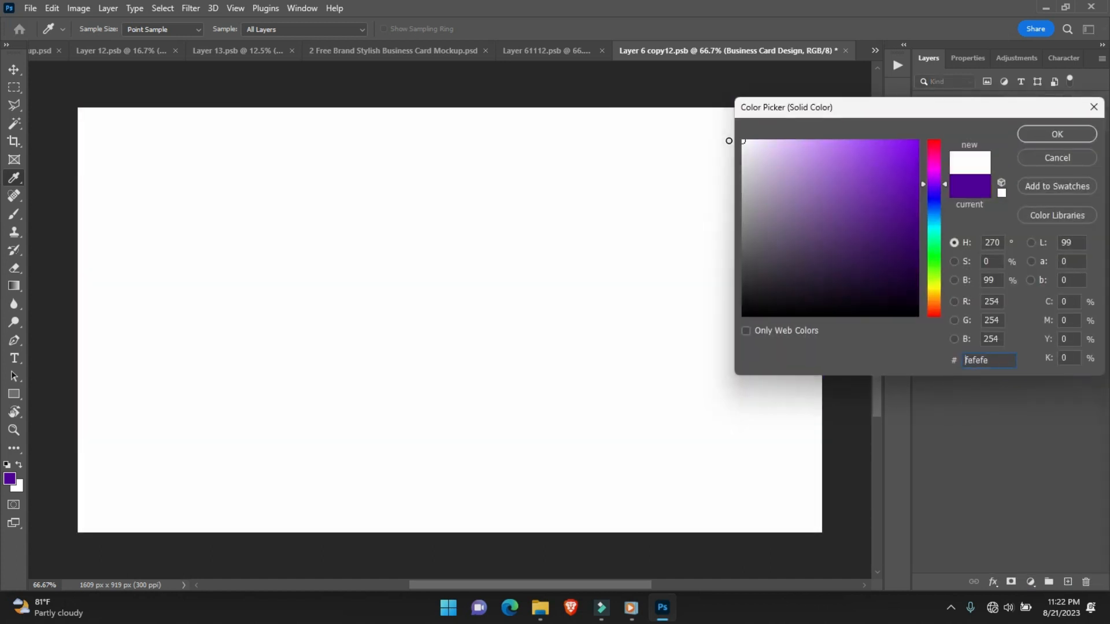
{"action": "key", "text": "Return"}
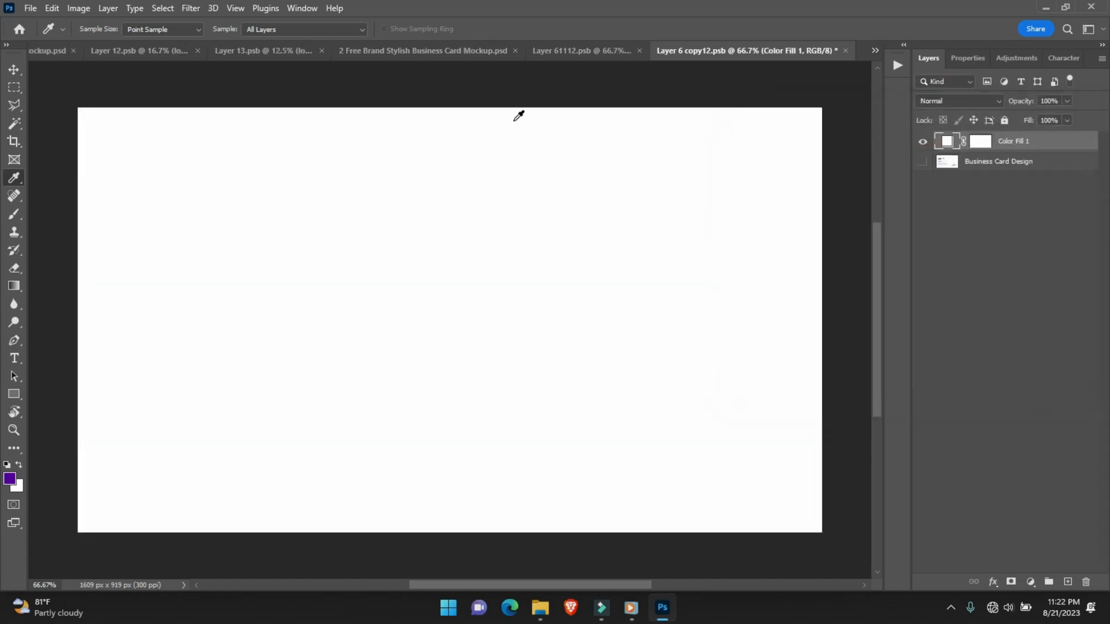
Place the purple logo-01 embedded, shrink it at the centre of the white card and save the smart object
{"action": "left_click", "coordinate": [29, 7]}
{"action": "left_click", "coordinate": [138, 282]}
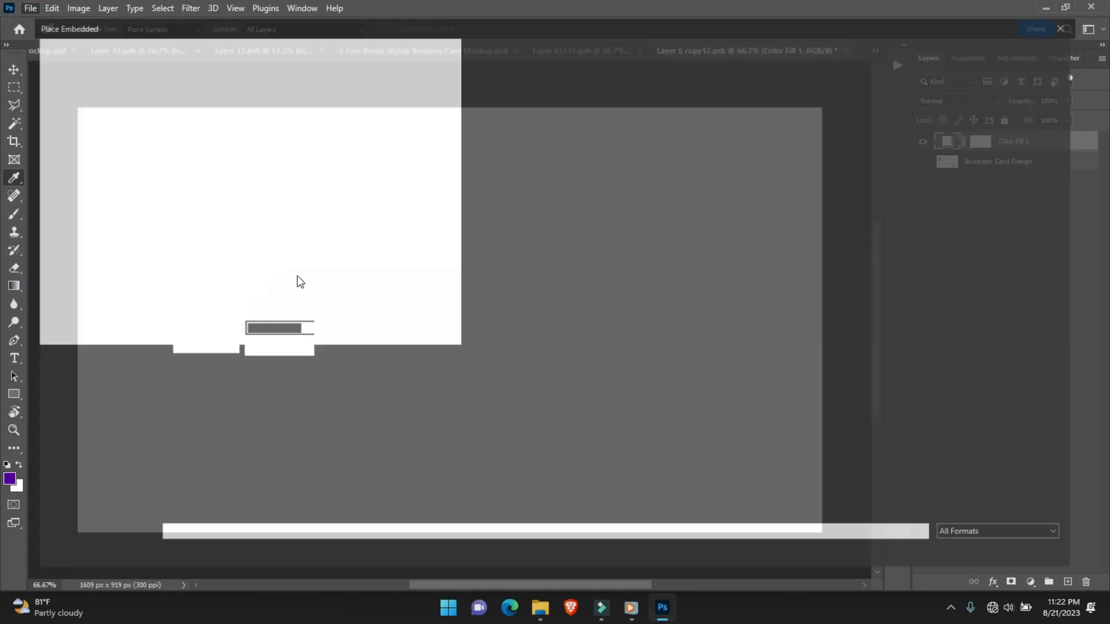
{"action": "double_click", "coordinate": [683, 130]}
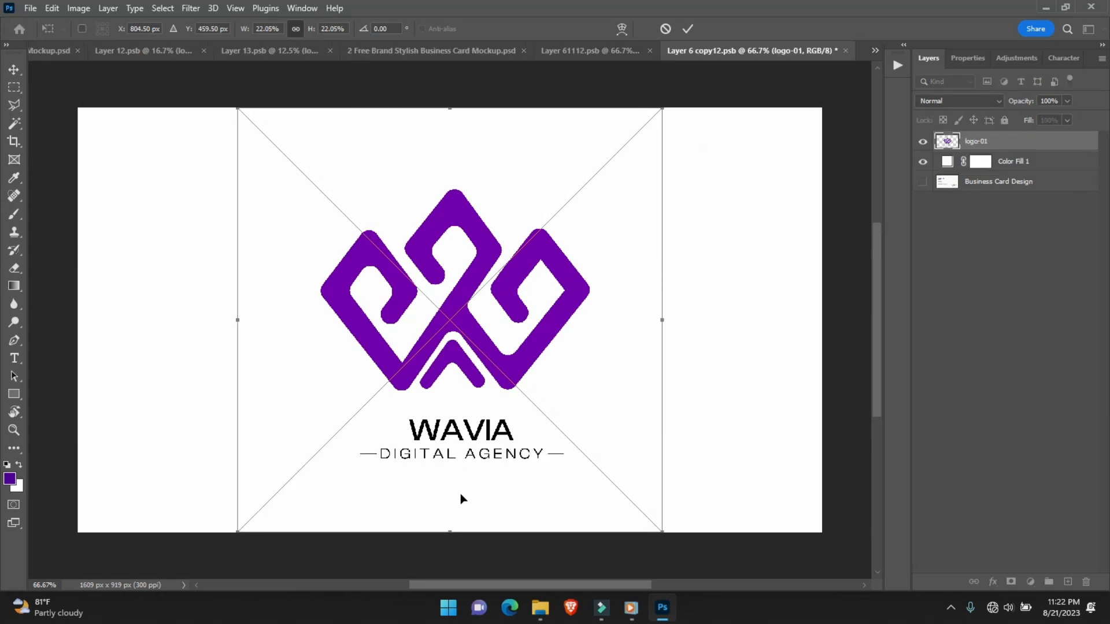
{"action": "left_click_drag", "start_coordinate": [453, 536], "coordinate": [456, 418]}
{"action": "key", "text": "i"}
{"action": "key", "text": "ctrl+s"}
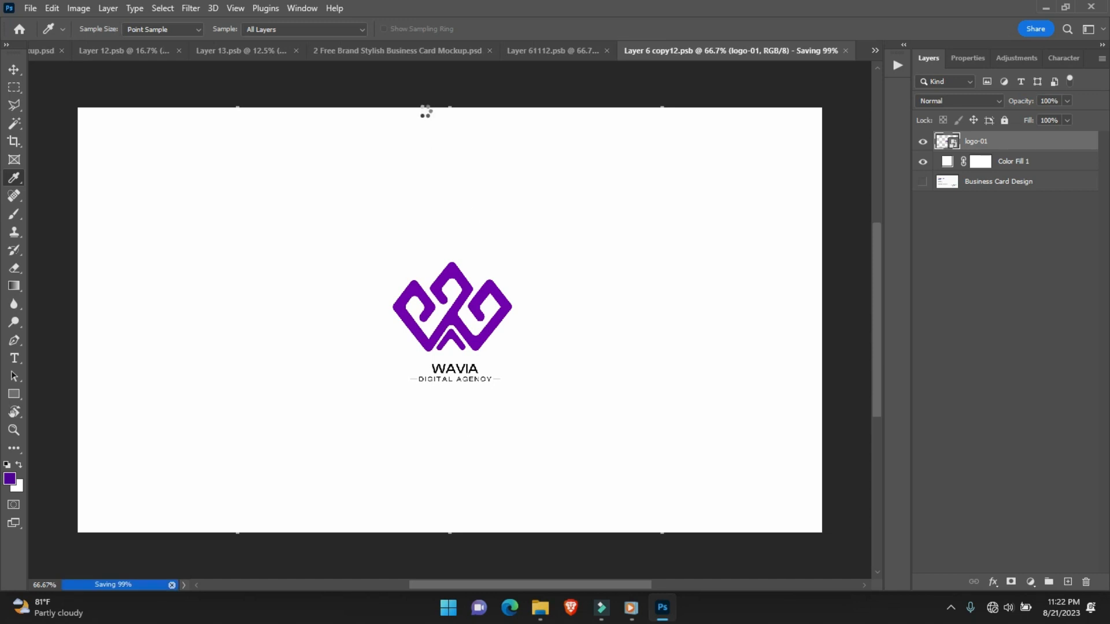
Return to the business card mockup and examine the logos on the purple and white cards
{"action": "left_click", "coordinate": [422, 56]}
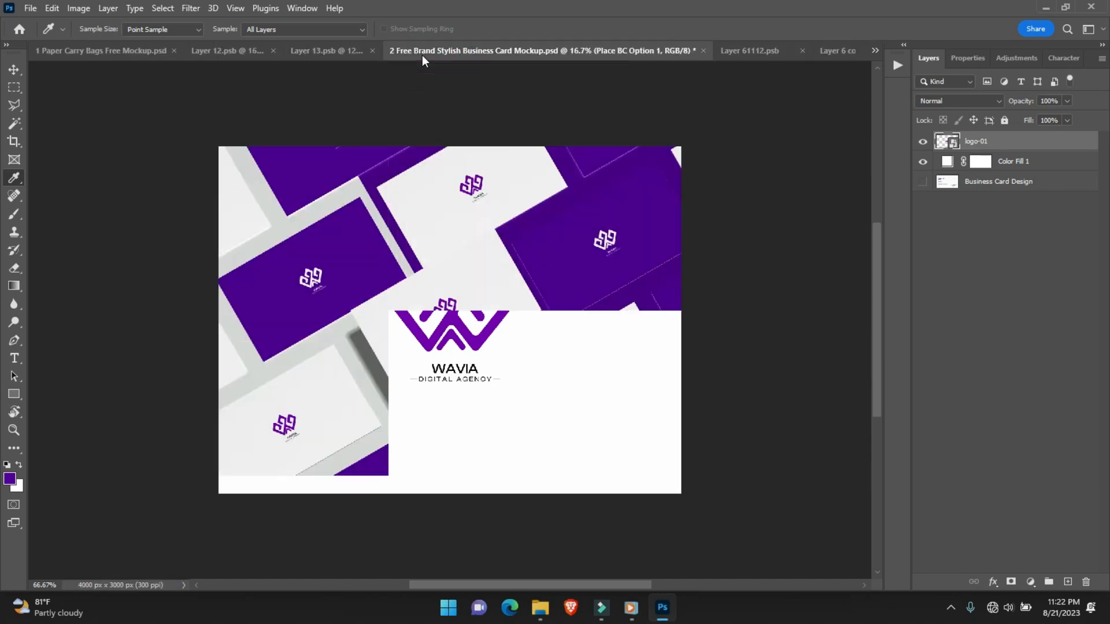
{"action": "key", "text": "ctrl+minus"}
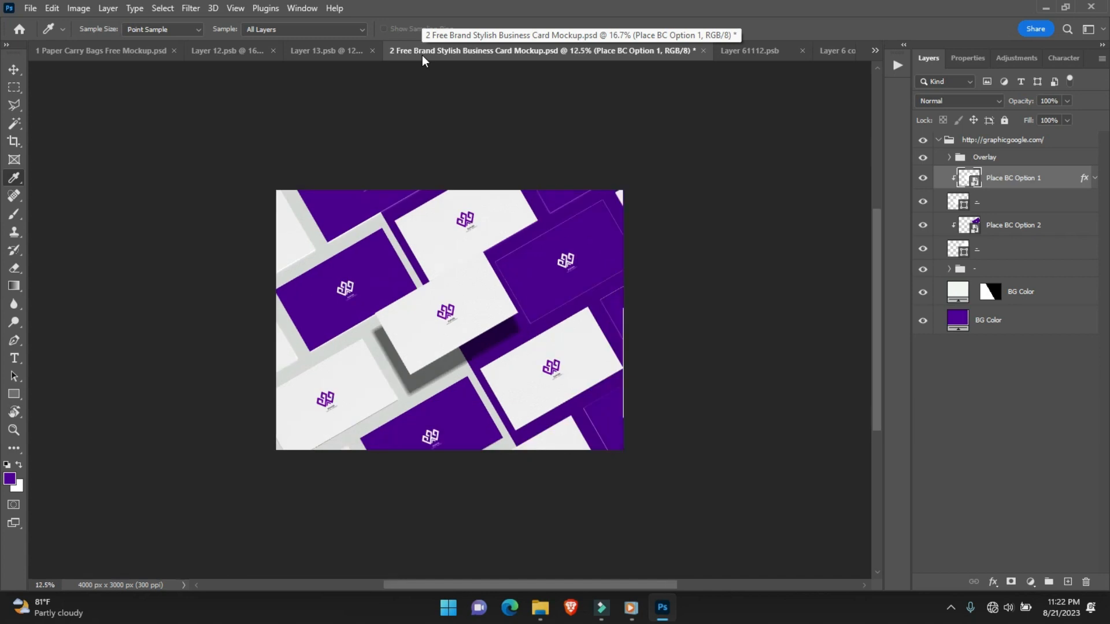
{"action": "key", "text": "ctrl+plus"}
{"action": "key", "text": "ctrl+plus"}
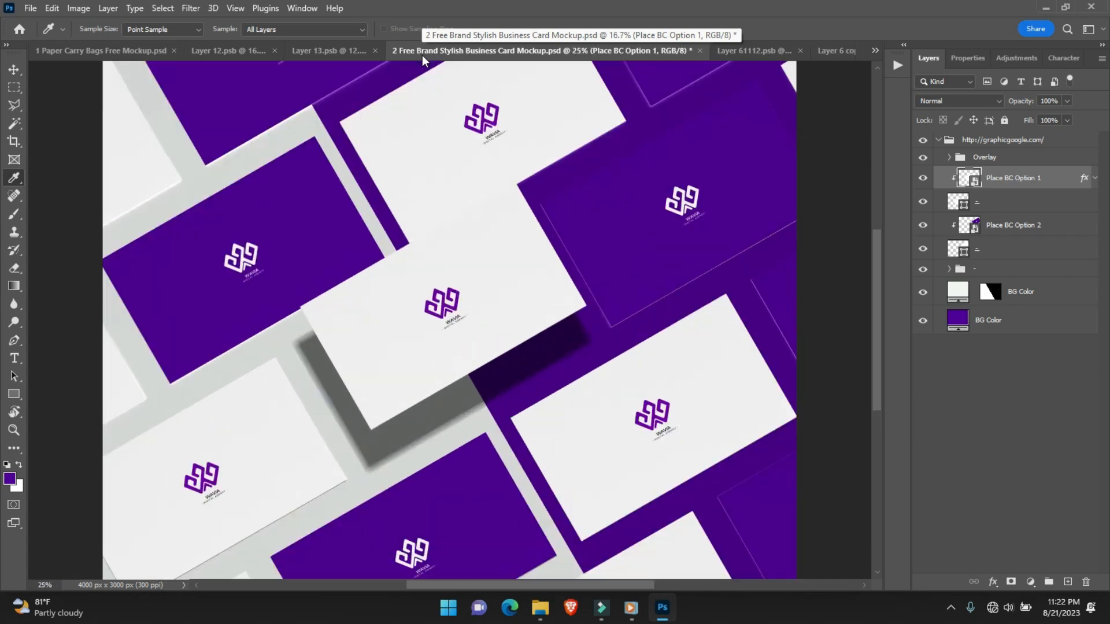
{"action": "key", "text": "ctrl+minus"}
{"action": "key", "text": "ctrl+minus"}
{"action": "key", "text": "ctrl+plus"}
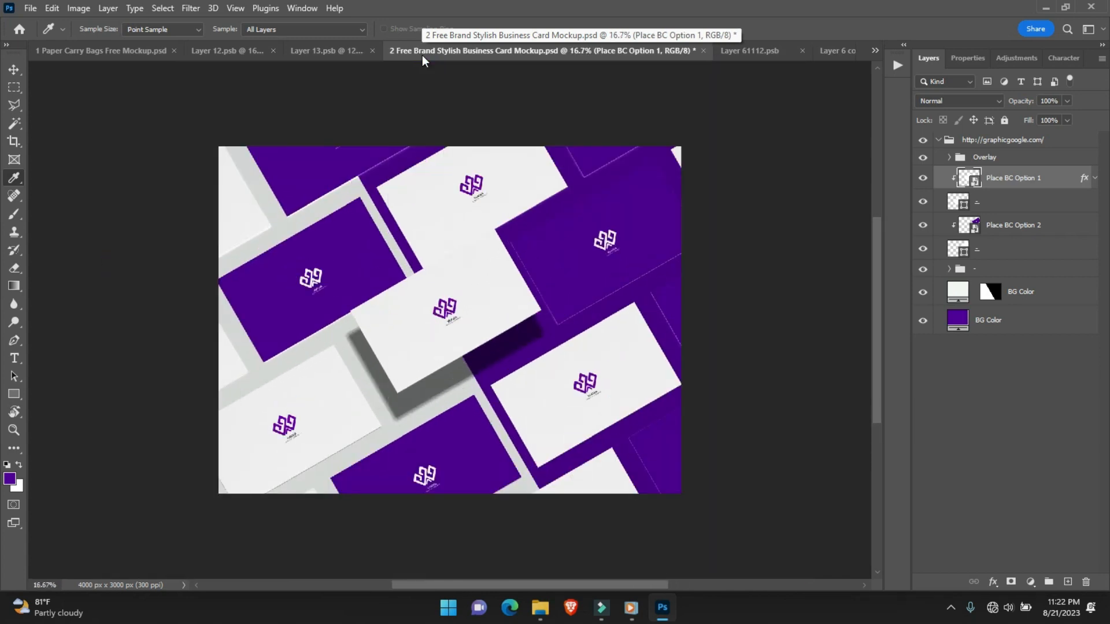
Open the 3d glass window logo mockup file and the contents of its Your Logo smart object
{"action": "left_click", "coordinate": [29, 9]}
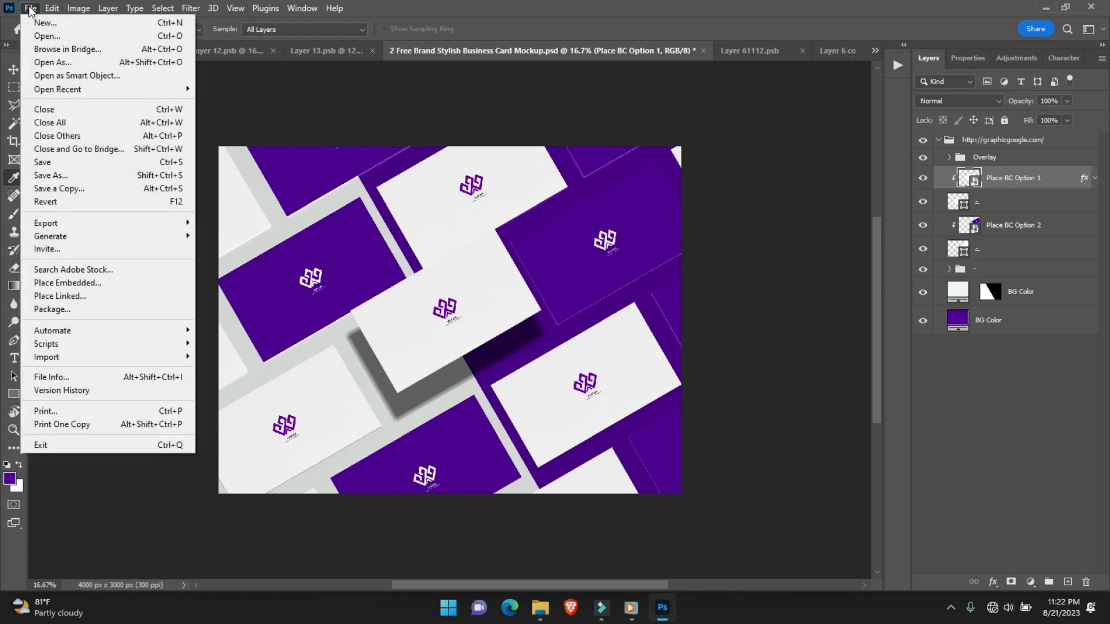
{"action": "left_click", "coordinate": [37, 34]}
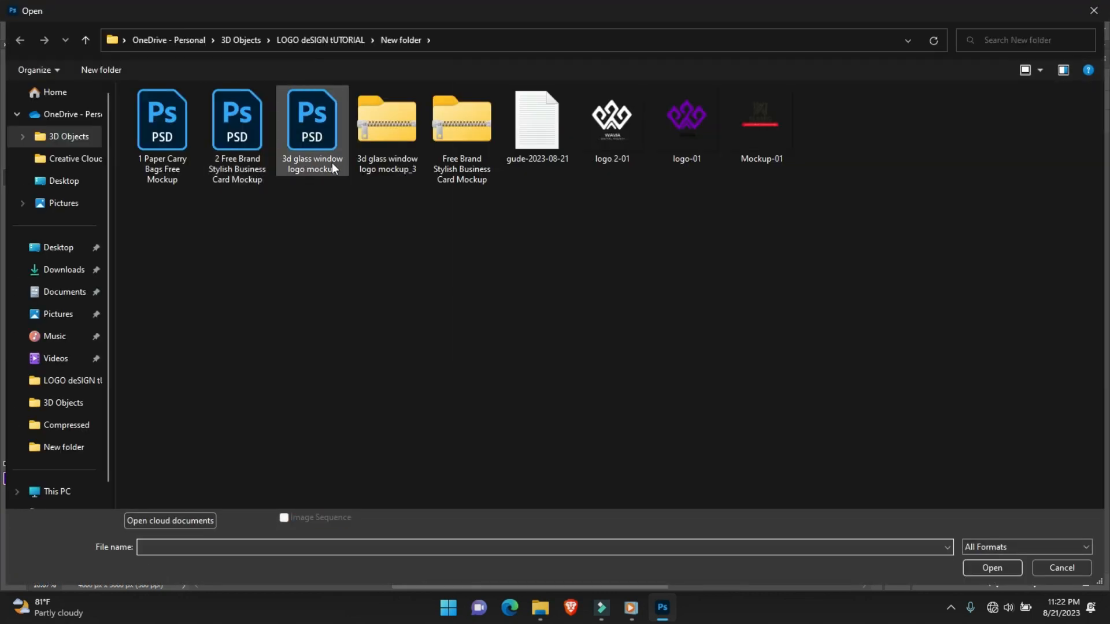
{"action": "left_click", "coordinate": [313, 164]}
{"action": "double_click", "coordinate": [313, 160]}
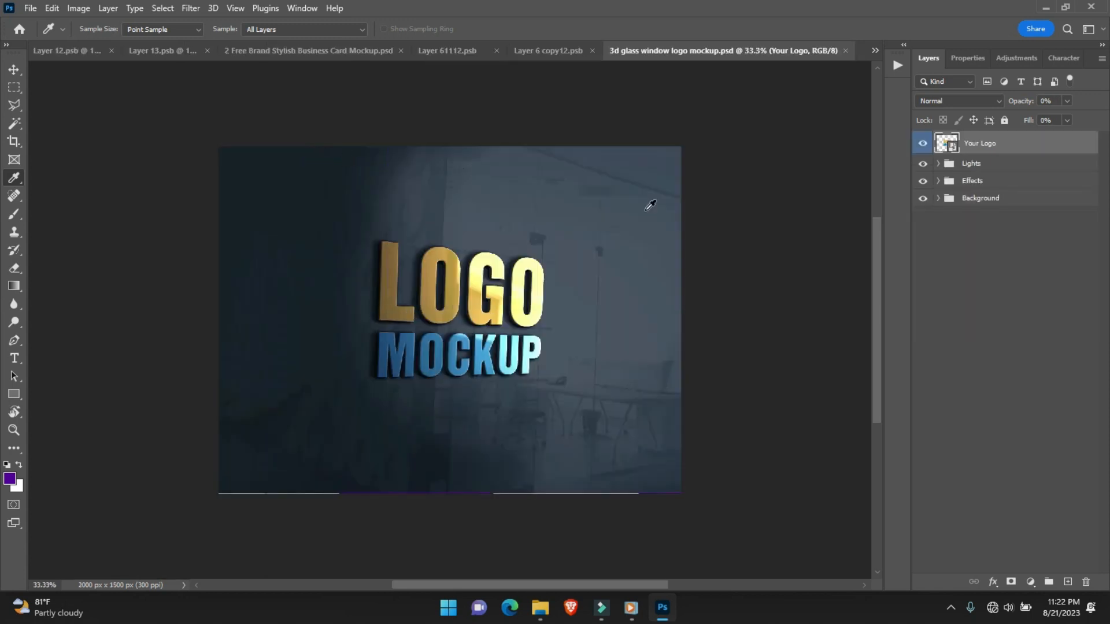
{"action": "double_click", "coordinate": [953, 151]}
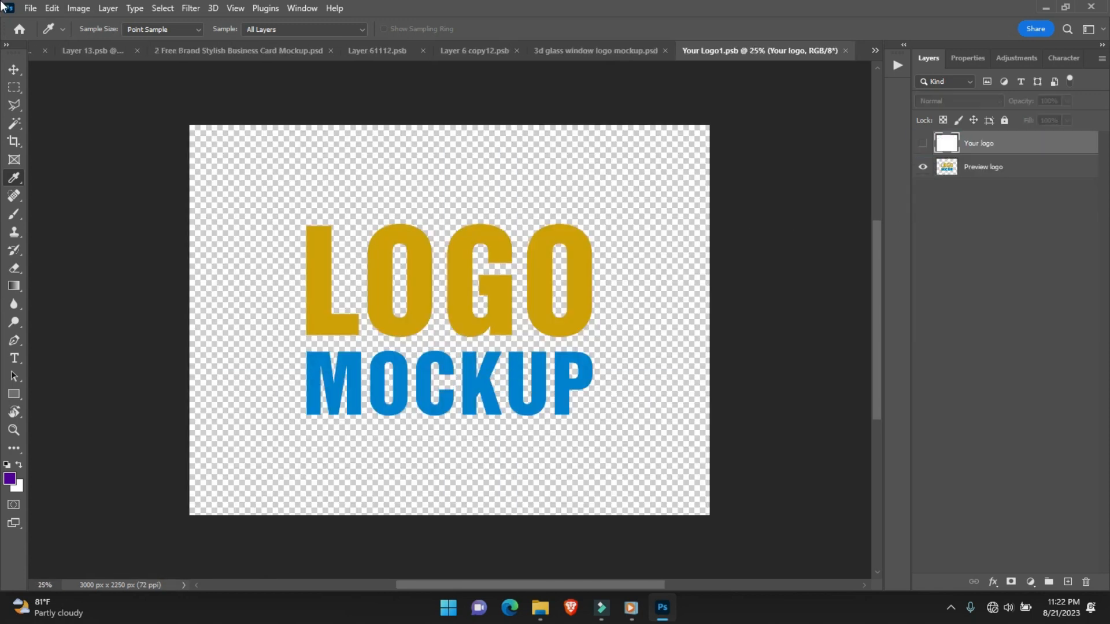
Place the Mockup-01 logo embedded in the Your Logo document and scale it up to about 120%
{"action": "left_click", "coordinate": [30, 8]}
{"action": "left_click", "coordinate": [71, 283]}
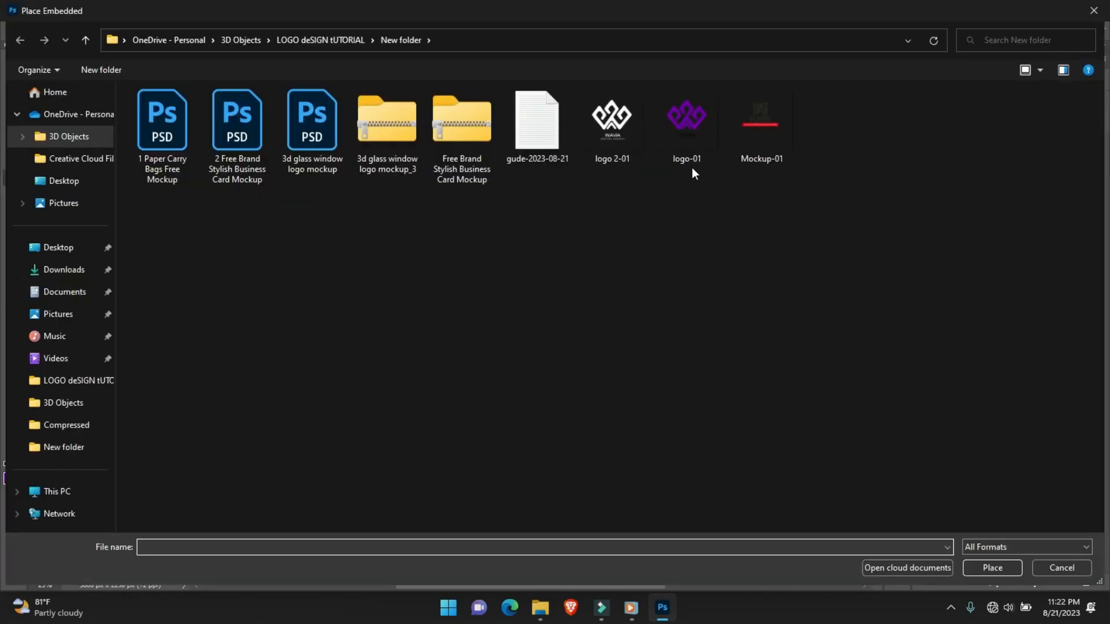
{"action": "double_click", "coordinate": [759, 133]}
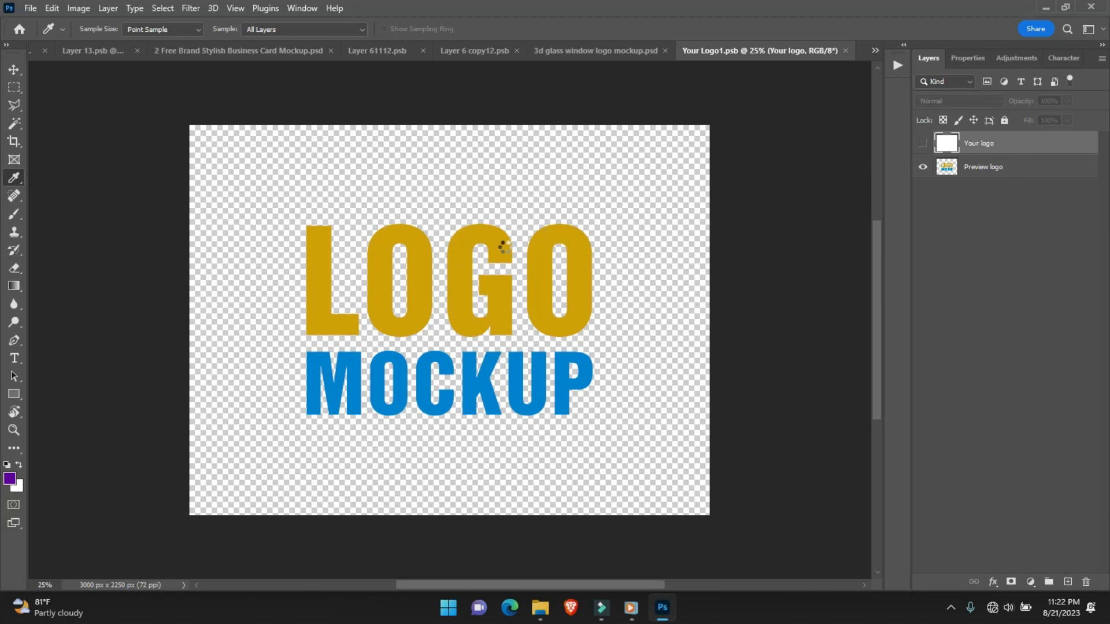
{"action": "left_click_drag", "start_coordinate": [446, 144], "coordinate": [448, 125]}
{"action": "left_click_drag", "start_coordinate": [451, 494], "coordinate": [448, 541]}
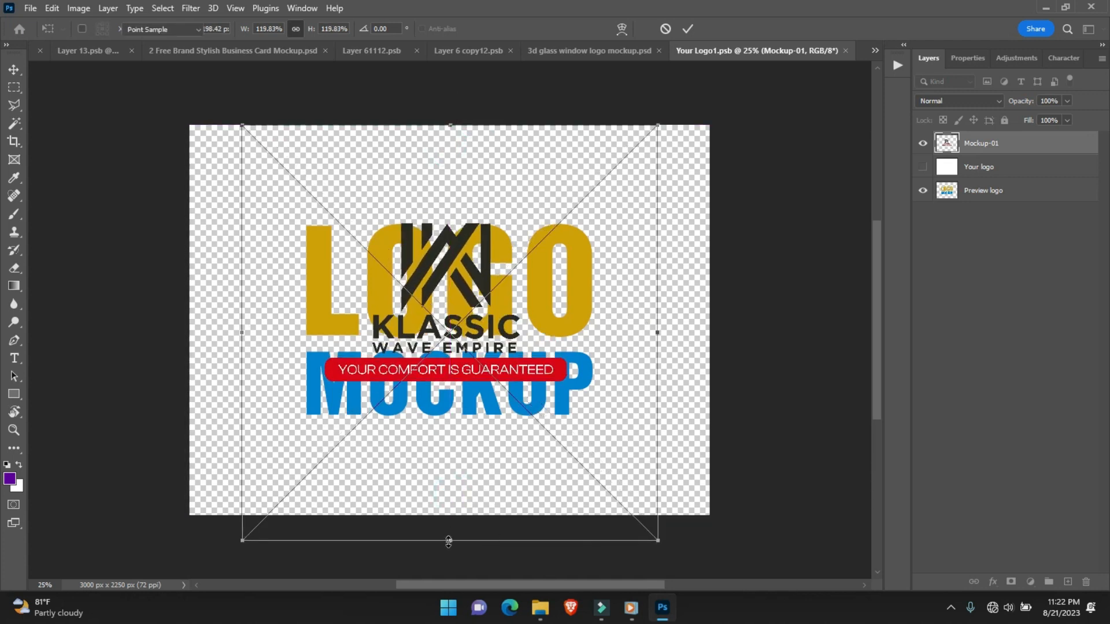
{"action": "key", "text": "Return"}
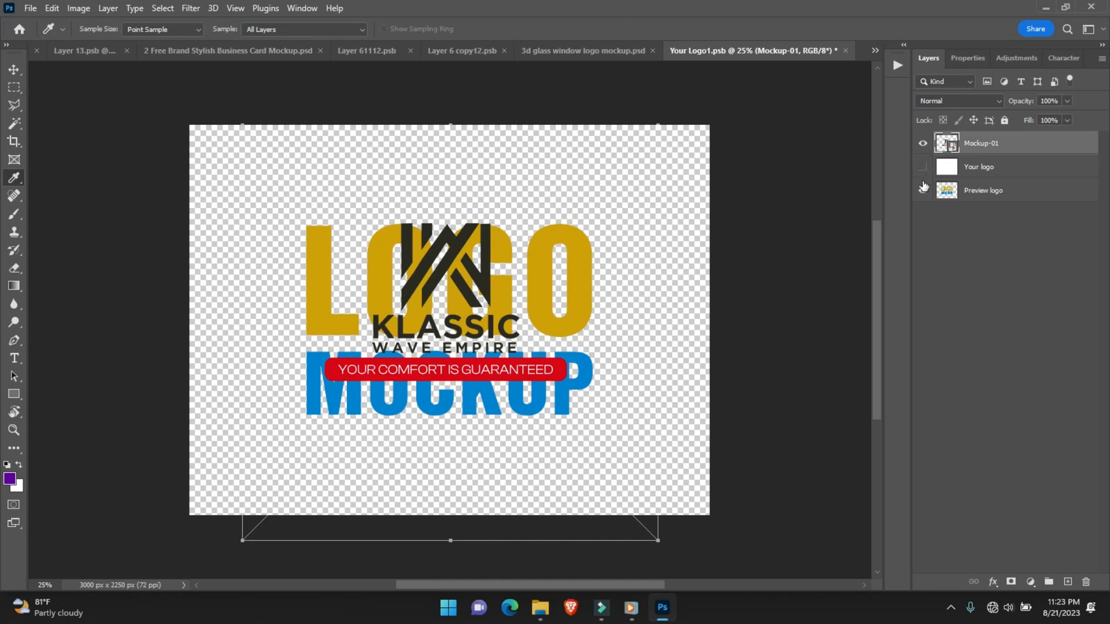
Hide the Preview logo layer, save the smart object and return to the 3d glass window mockup to check the logo
{"action": "left_click", "coordinate": [922, 190]}
{"action": "key", "text": "ctrl+s"}
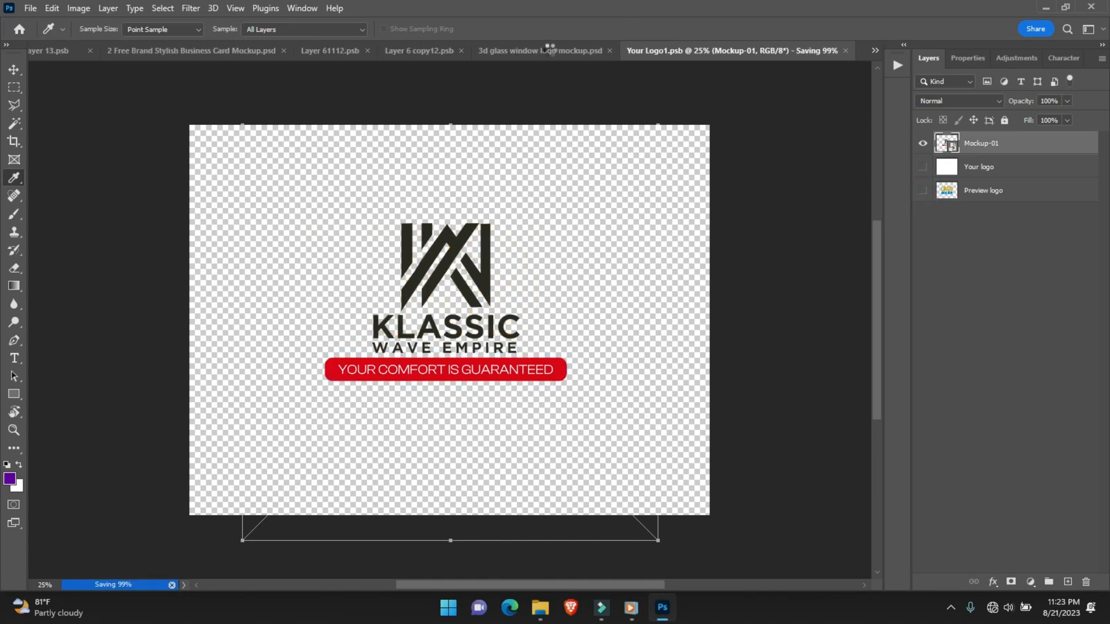
{"action": "left_click", "coordinate": [576, 49]}
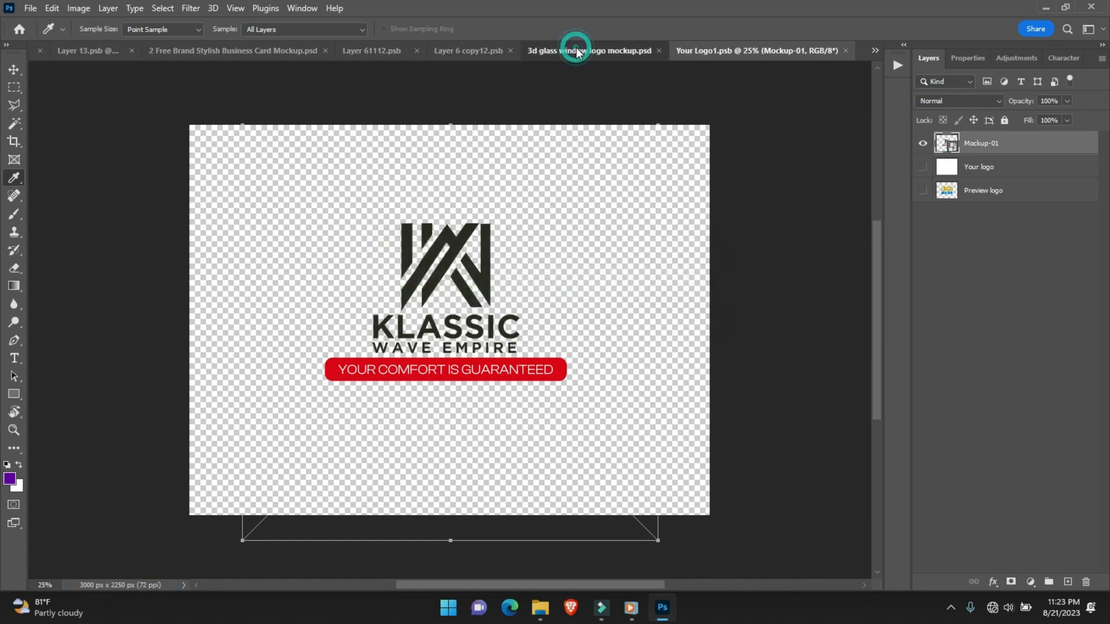
{"action": "key", "text": "ctrl+plus"}
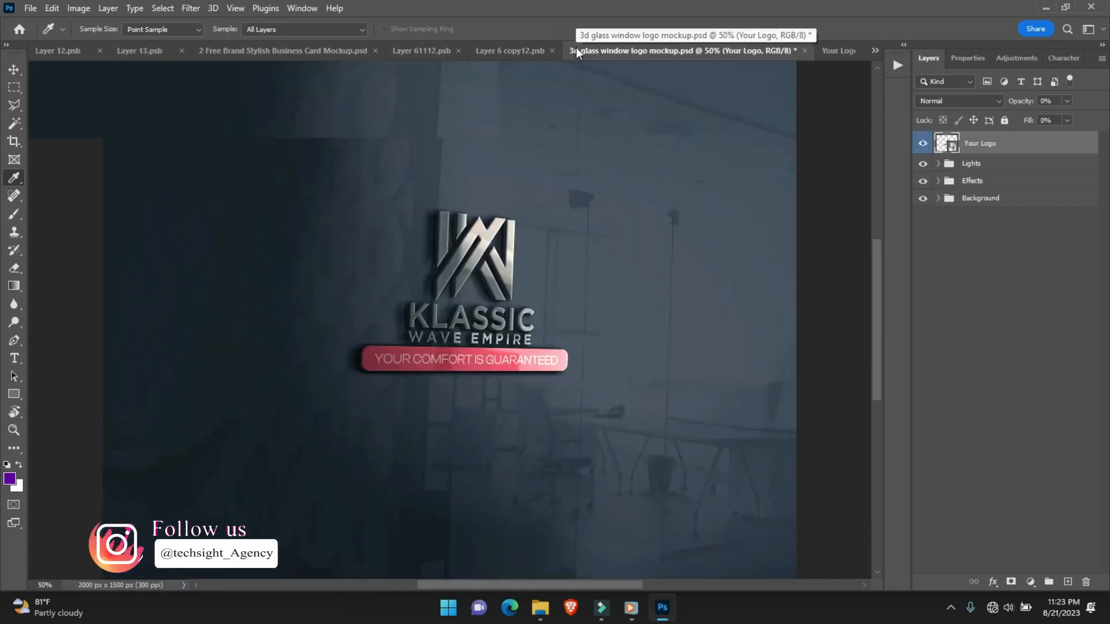
{"action": "key", "text": "ctrl+plus"}
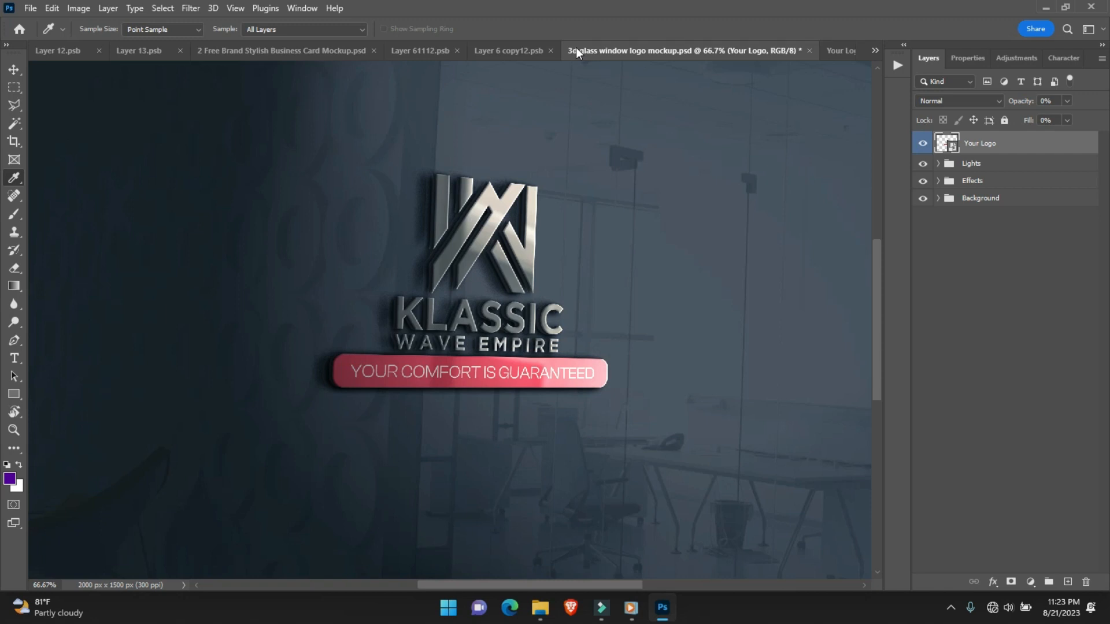
{"action": "key", "text": "ctrl+minus"}
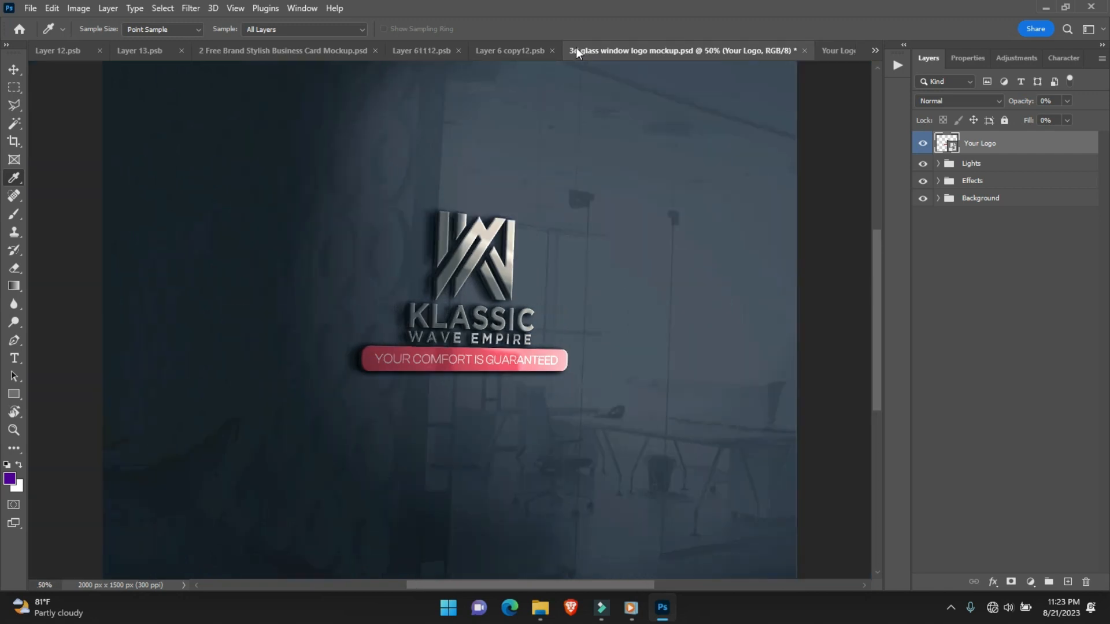